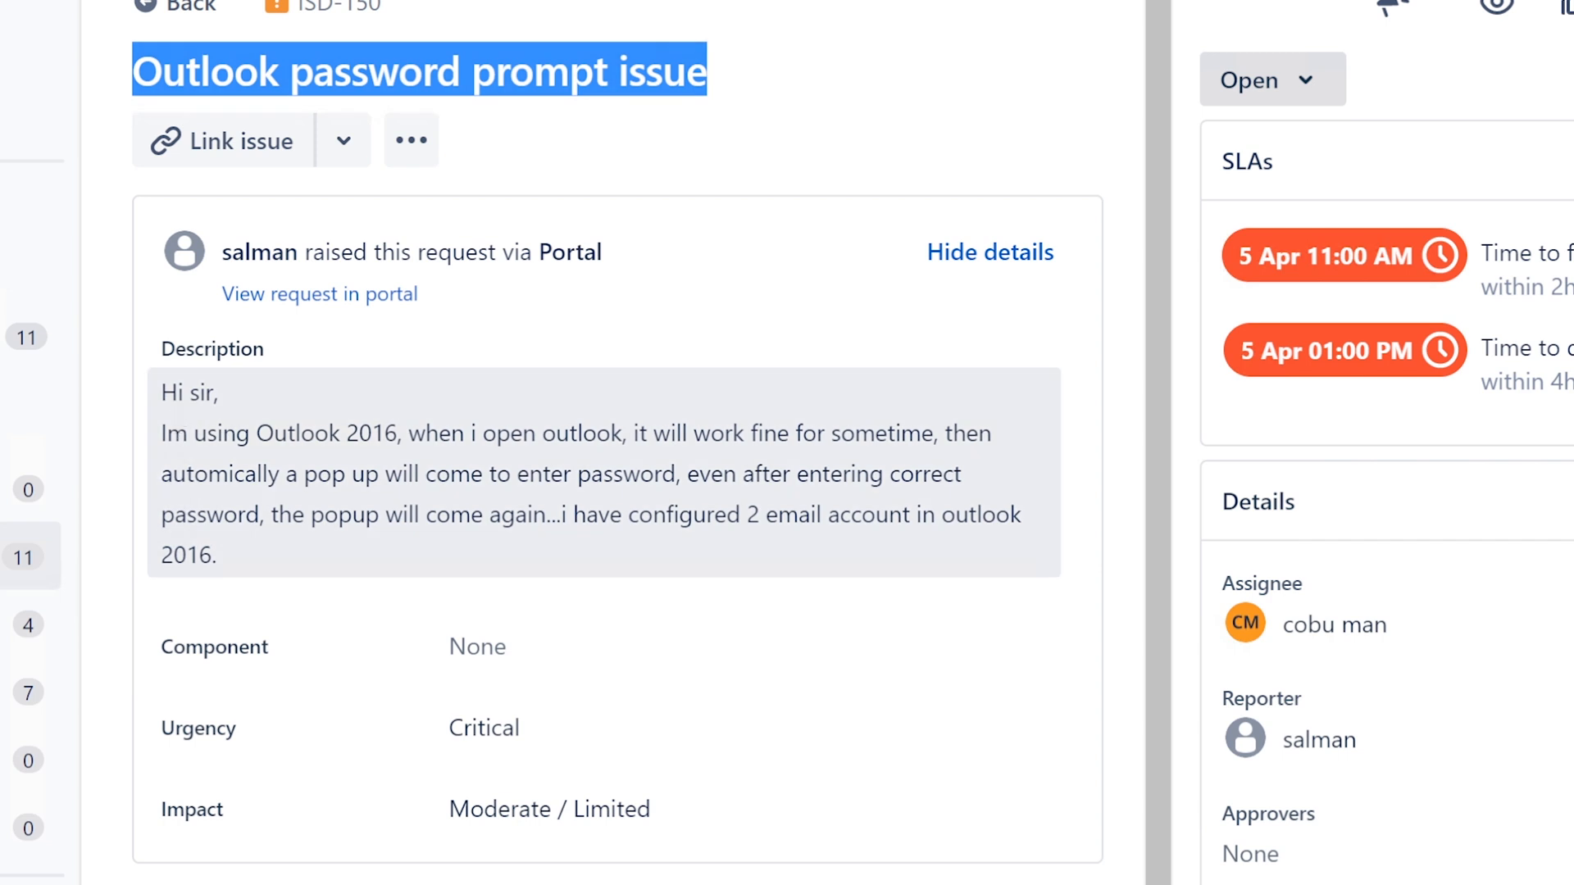
# Read the Outlook password prompt ticket's description, including the sentence about two email accounts configured in Outlook 2016
pyautogui.moveTo(164, 439); pyautogui.dragTo(1004, 473)
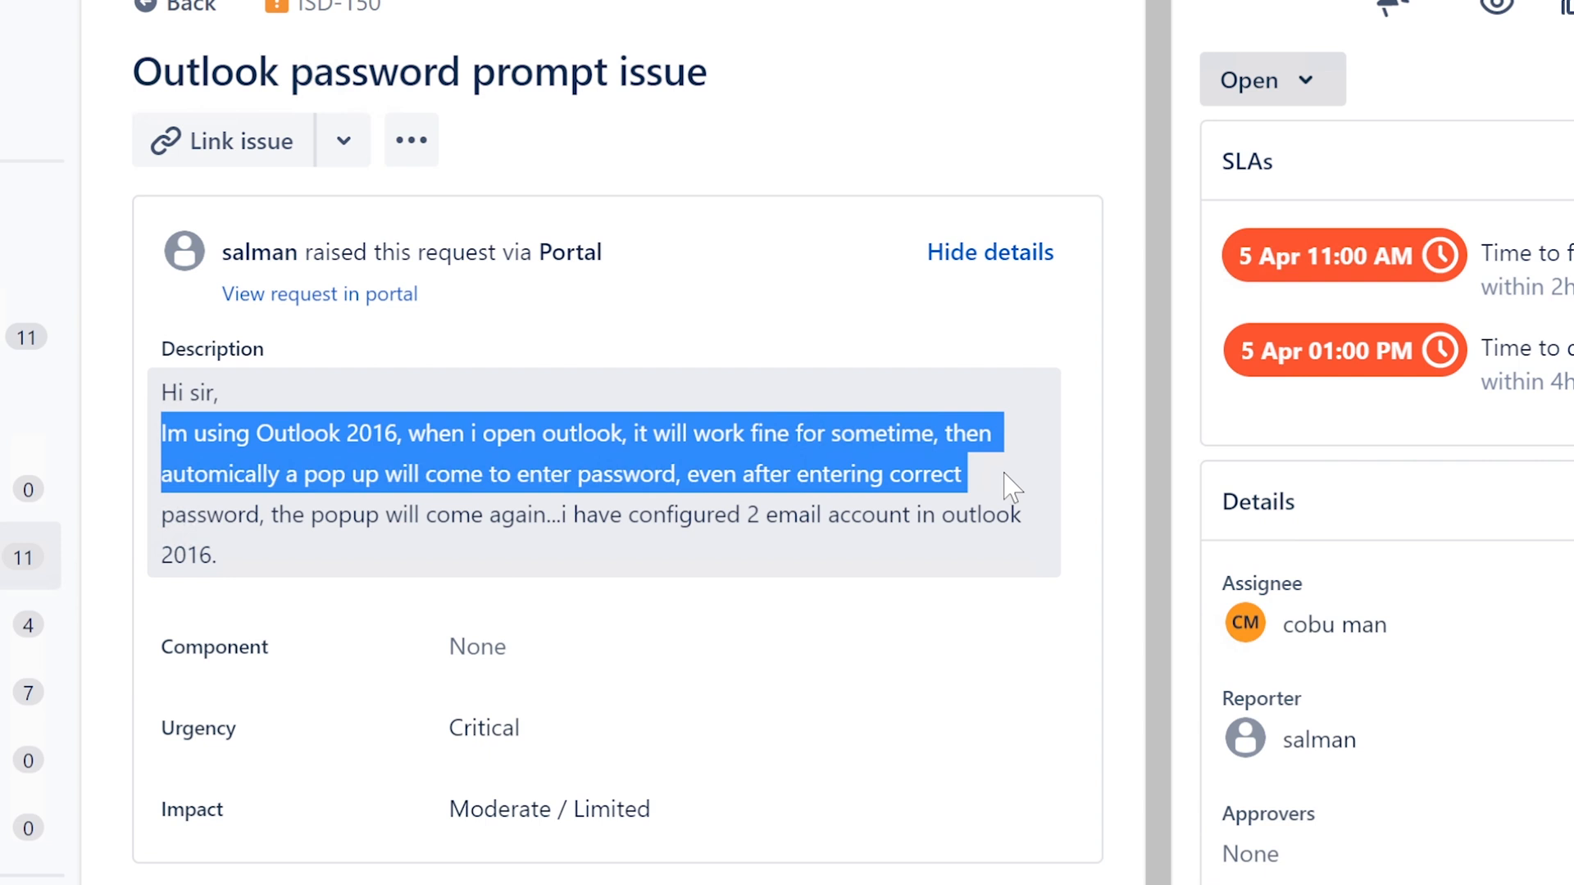
pyautogui.moveTo(1013, 488); pyautogui.dragTo(955, 564)
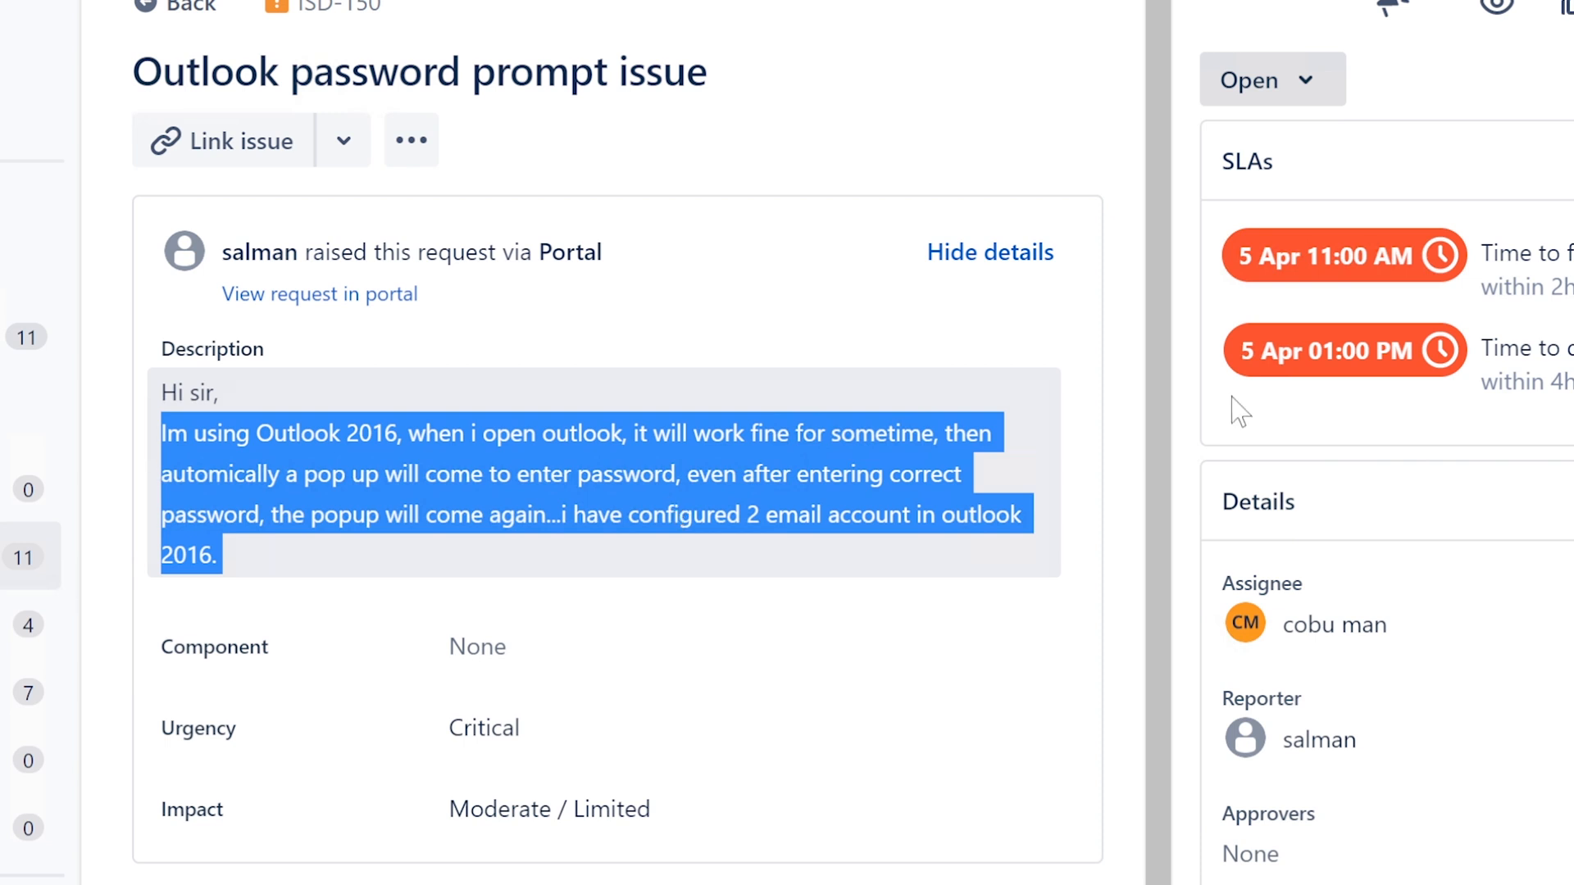
pyautogui.scroll(-2, 1129, 645)
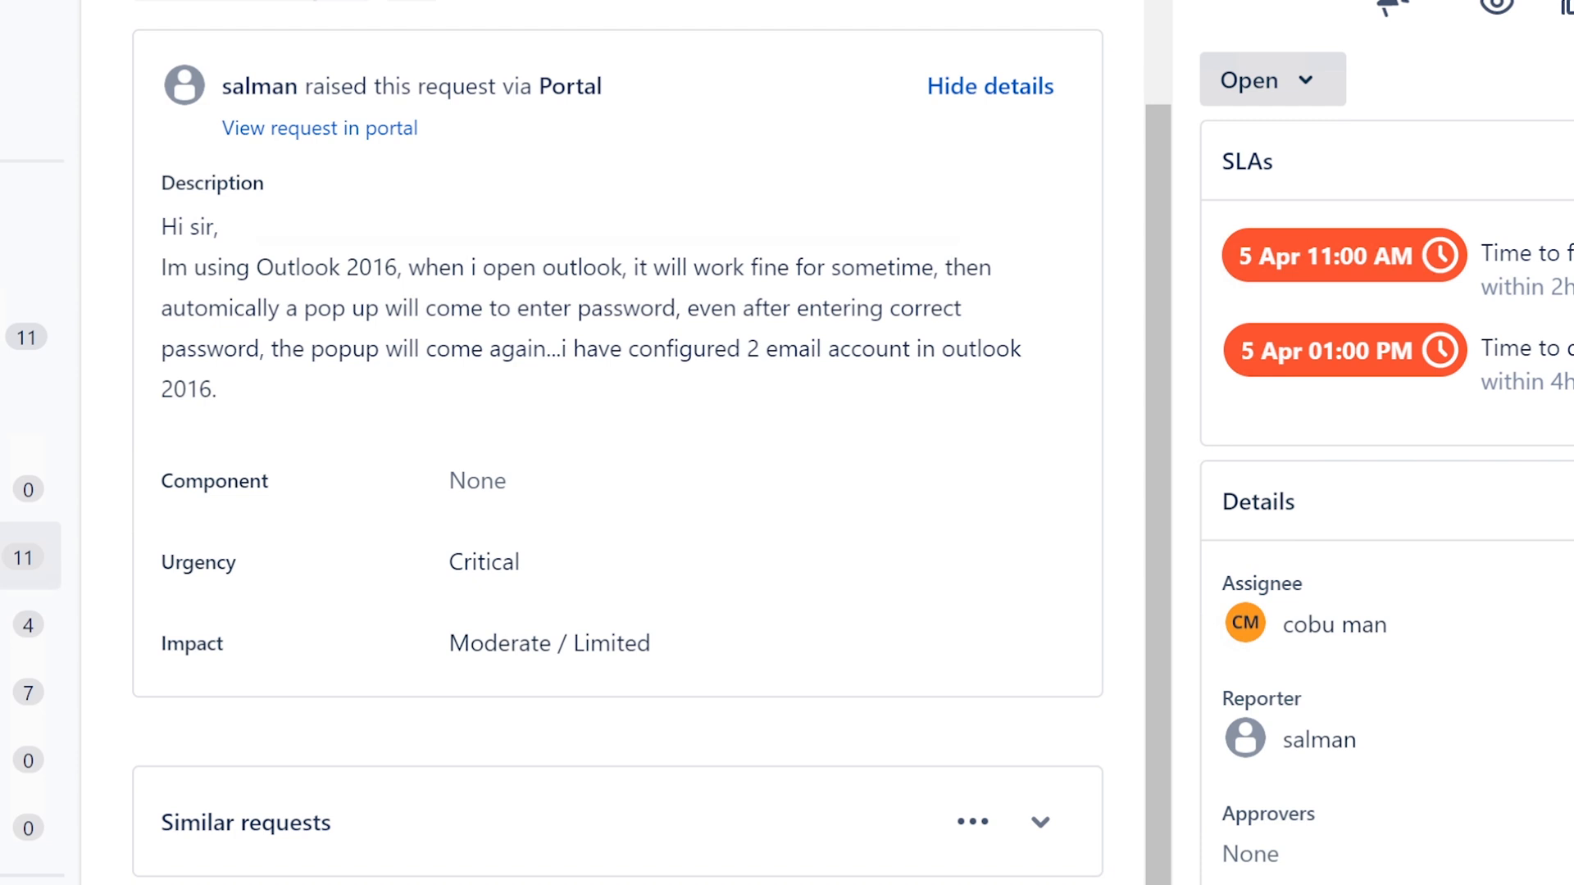
pyautogui.moveTo(552, 349); pyautogui.dragTo(1017, 405)
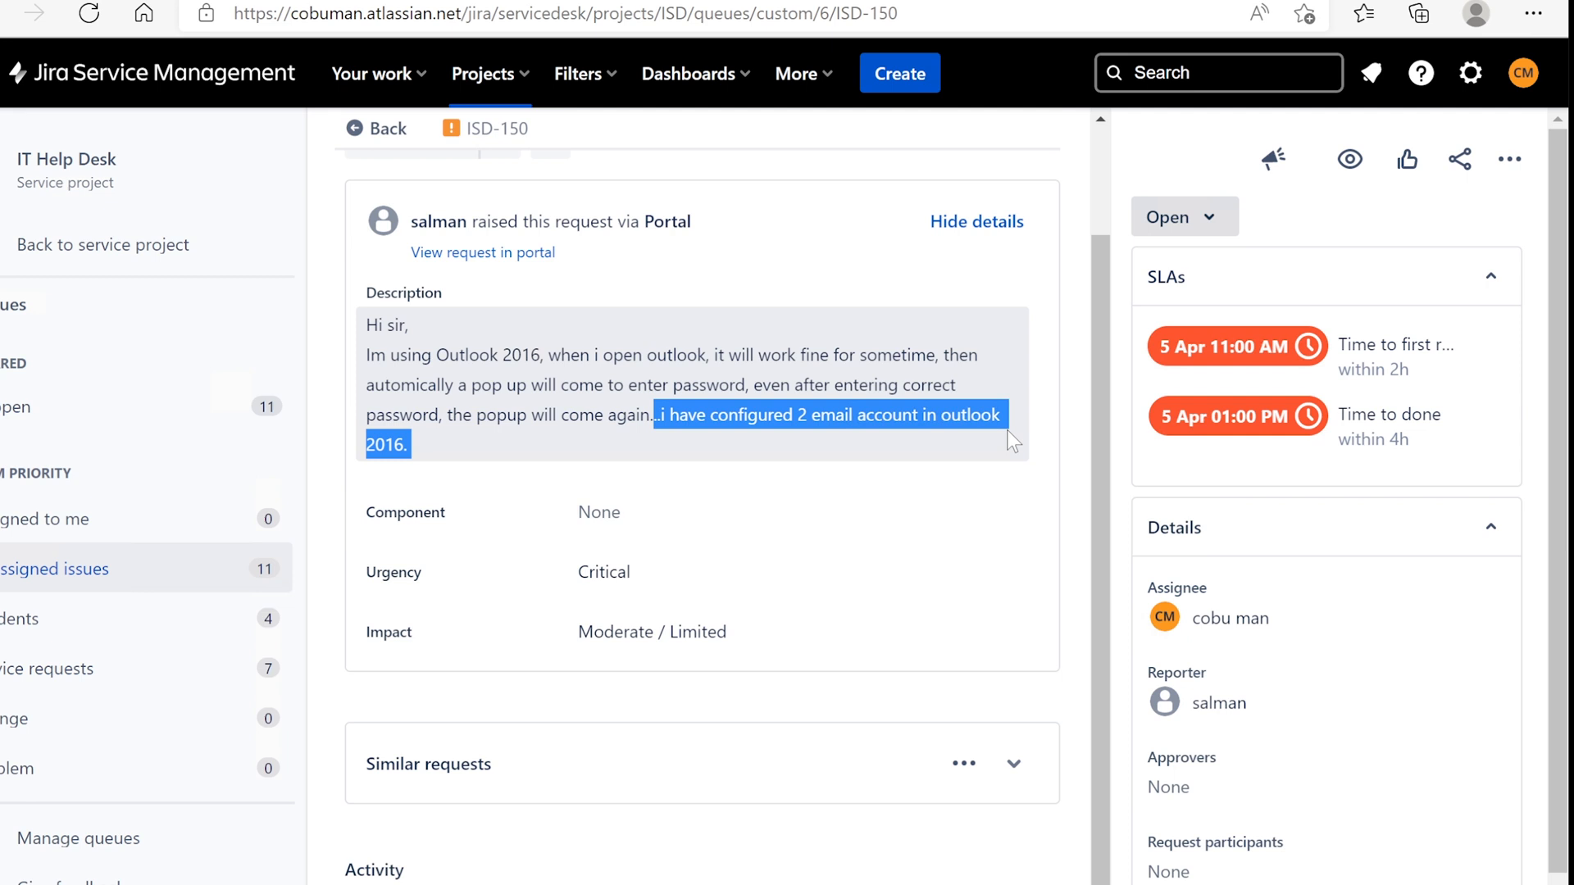
pyautogui.moveTo(653, 415); pyautogui.dragTo(1009, 442)
pyautogui.click(729, 424)
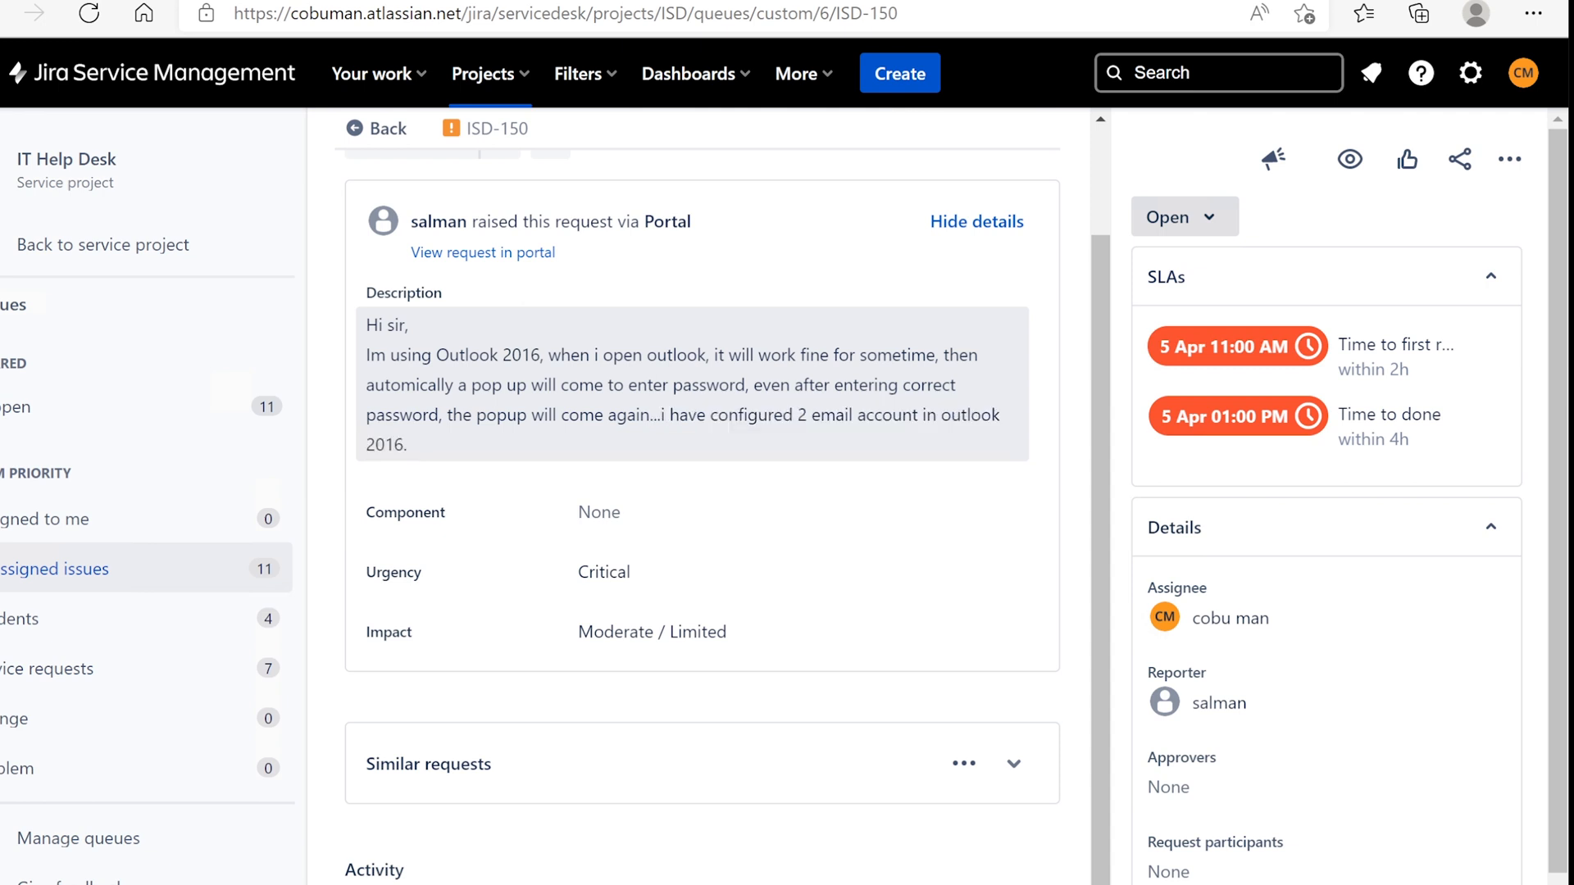
pyautogui.moveTo(650, 417); pyautogui.dragTo(740, 419)
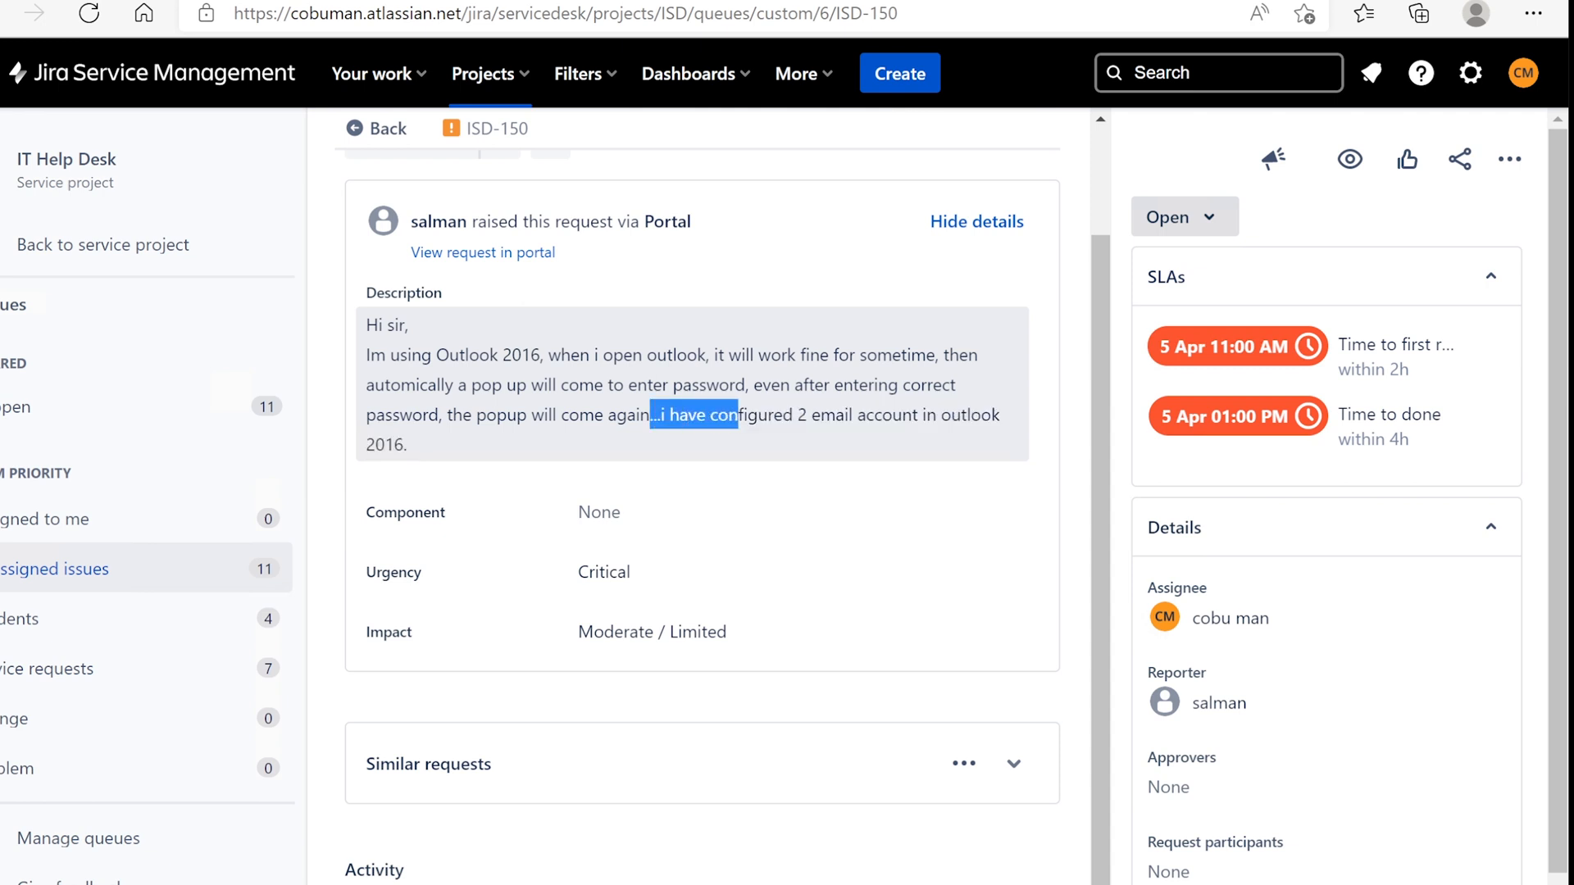
pyautogui.click(816, 419)
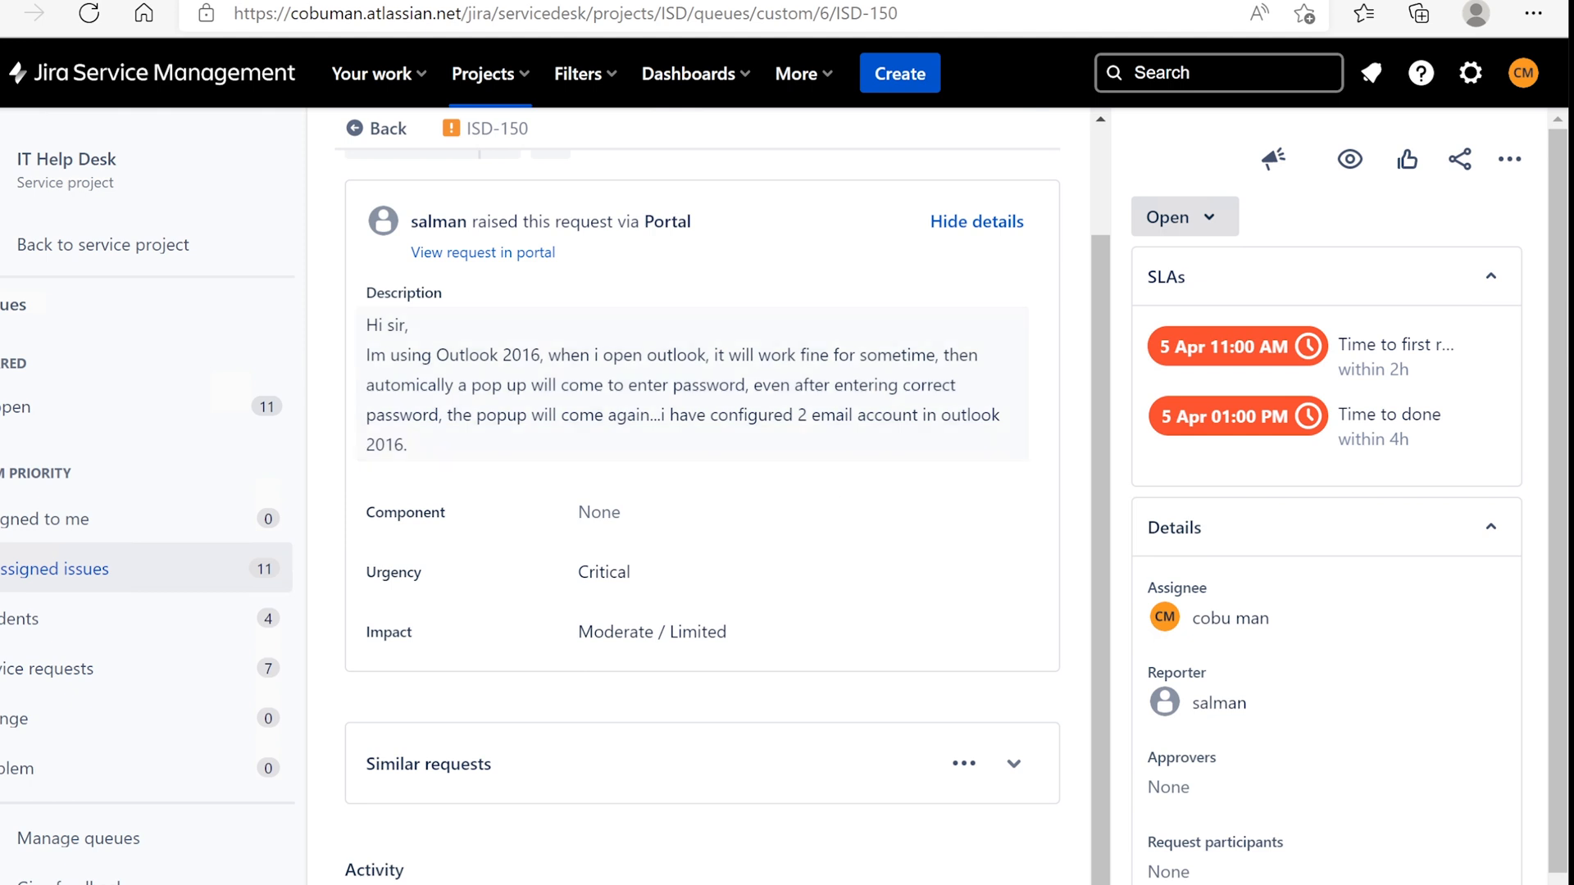
# Open Task Manager, look over the running processes and available commands, and close it
pyautogui.rightClick(896, 884)
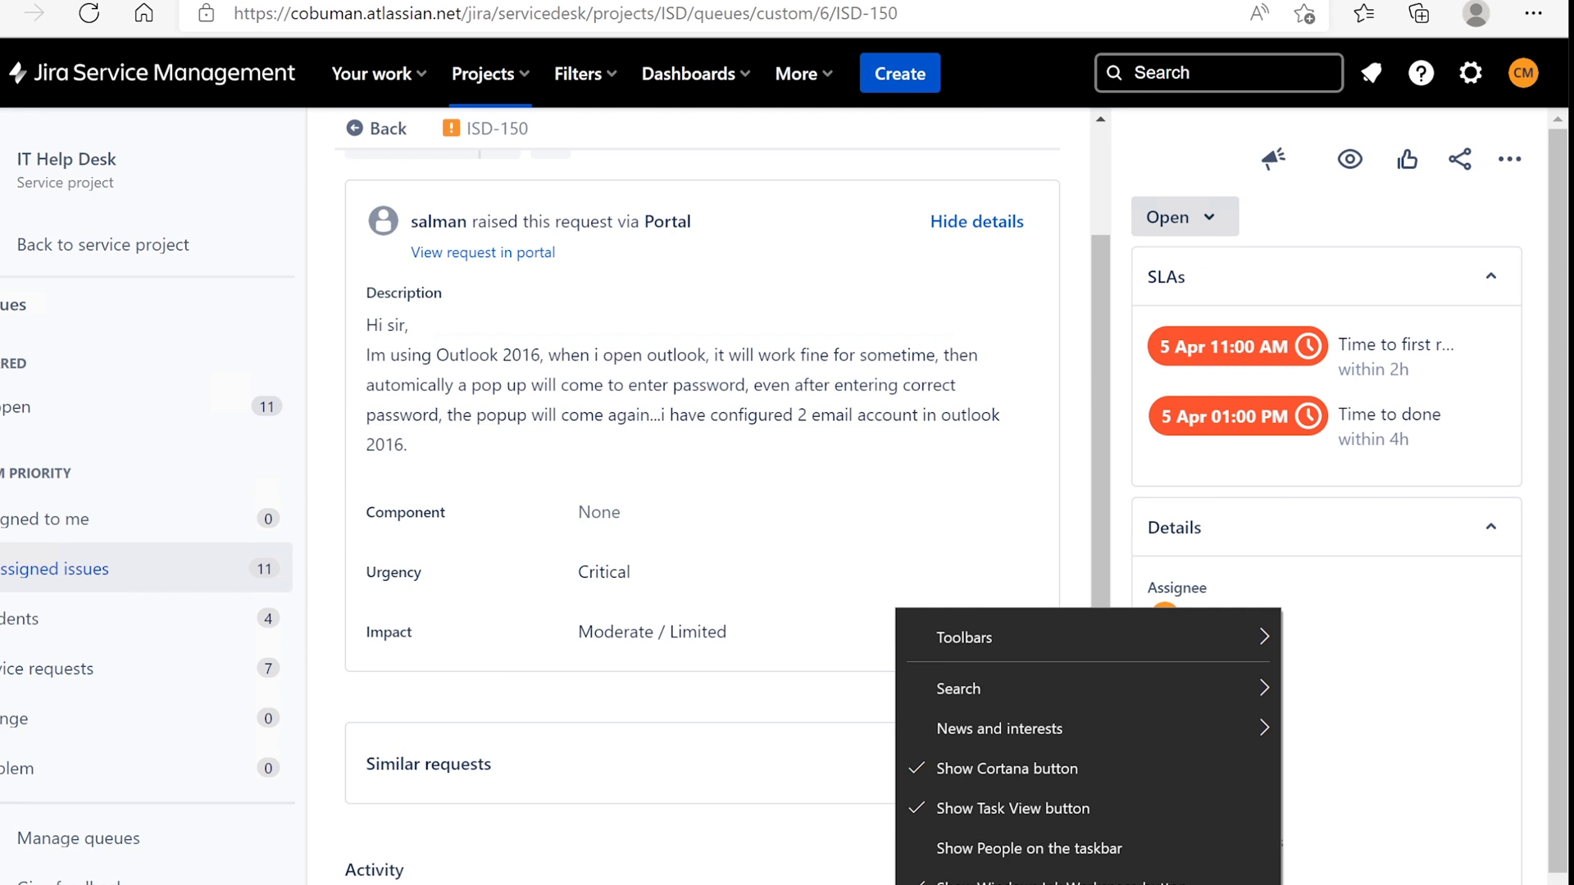
pyautogui.click(975, 884)
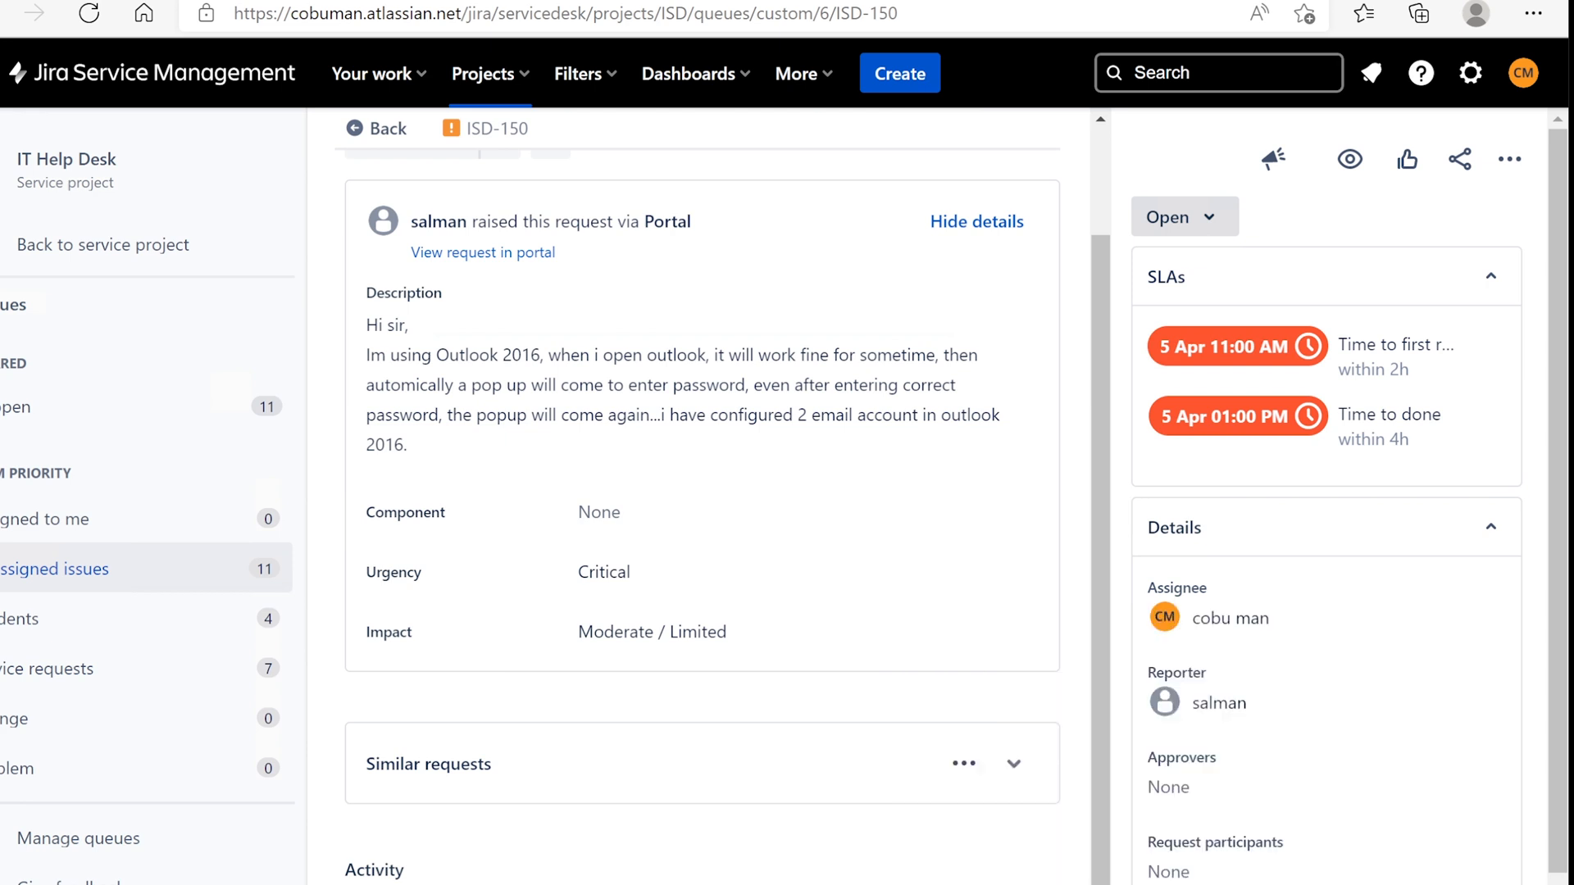
pyautogui.moveTo(680, 397); pyautogui.dragTo(556, 254)
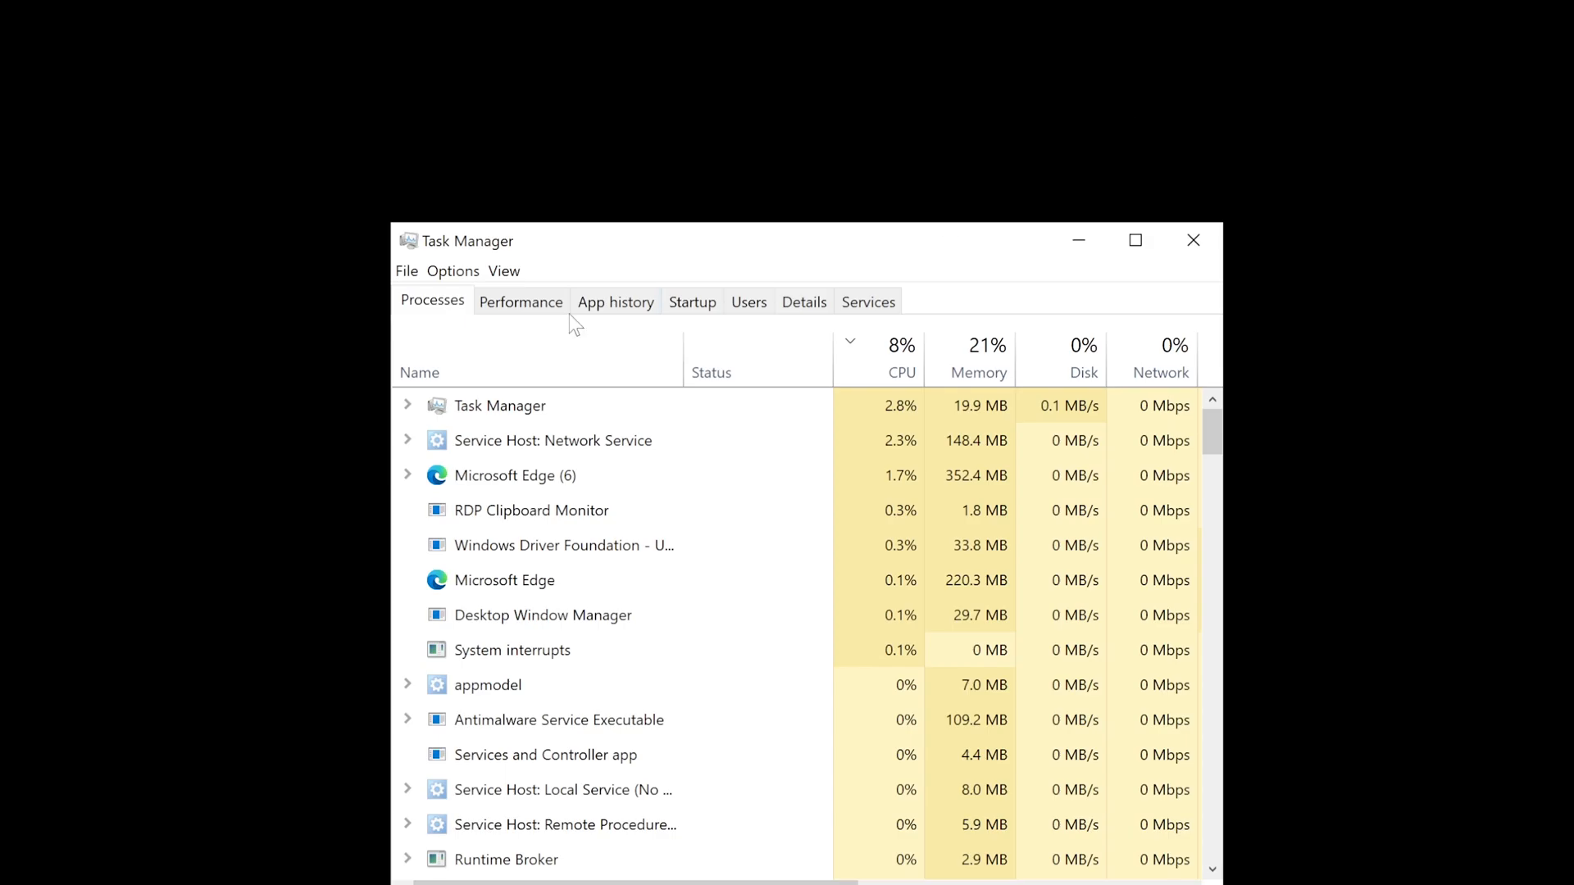
pyautogui.click(464, 267)
pyautogui.moveTo(408, 274)
pyautogui.moveTo(504, 273)
pyautogui.click(504, 272)
pyautogui.click(504, 272)
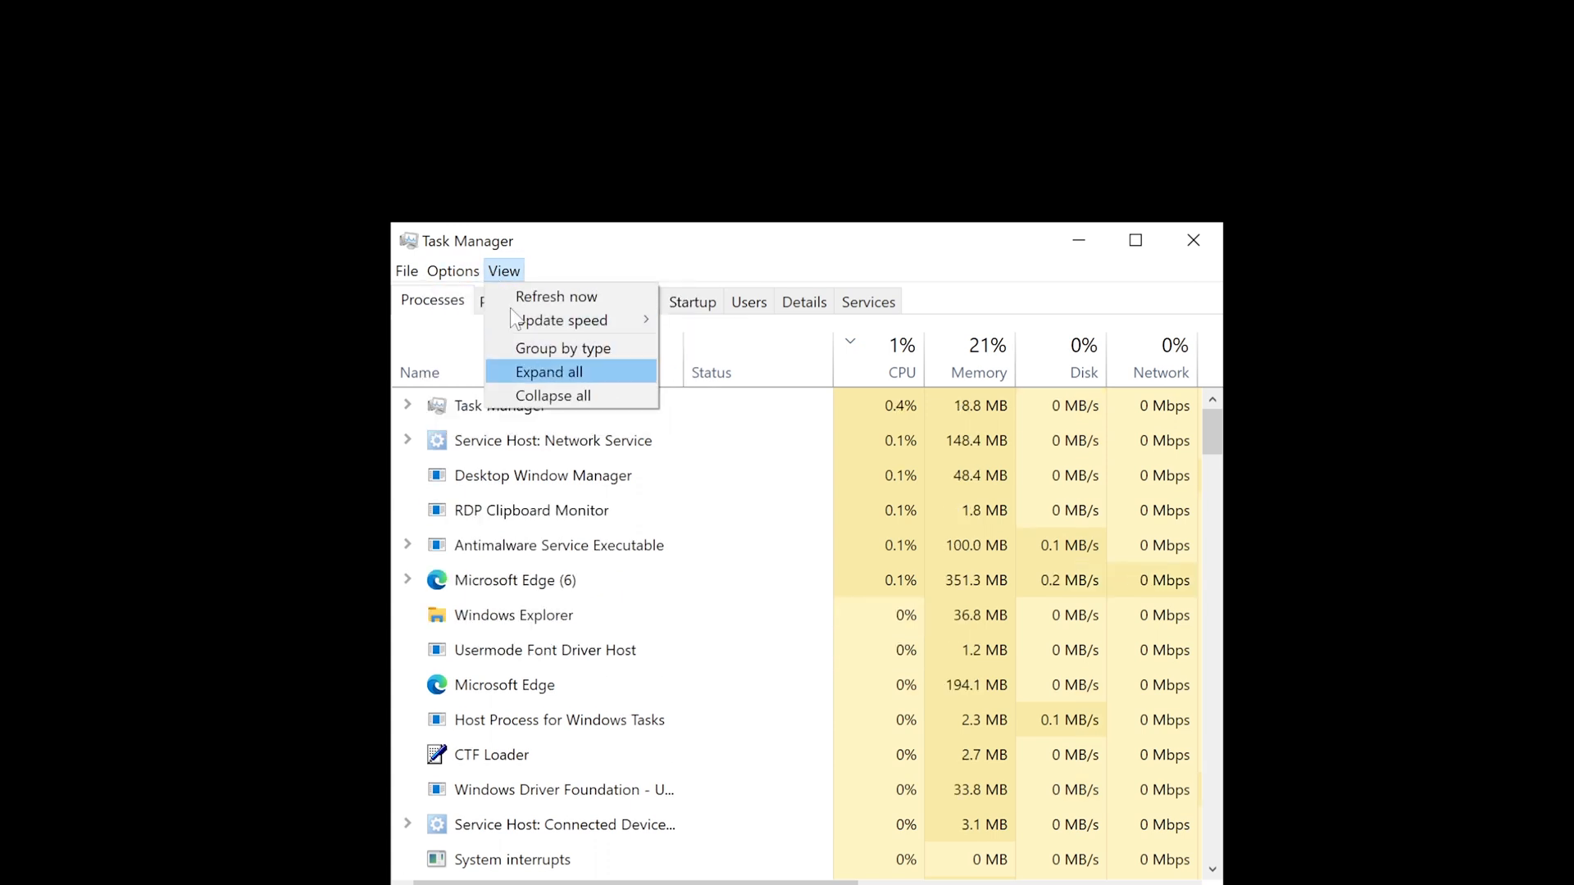
pyautogui.moveTo(452, 273)
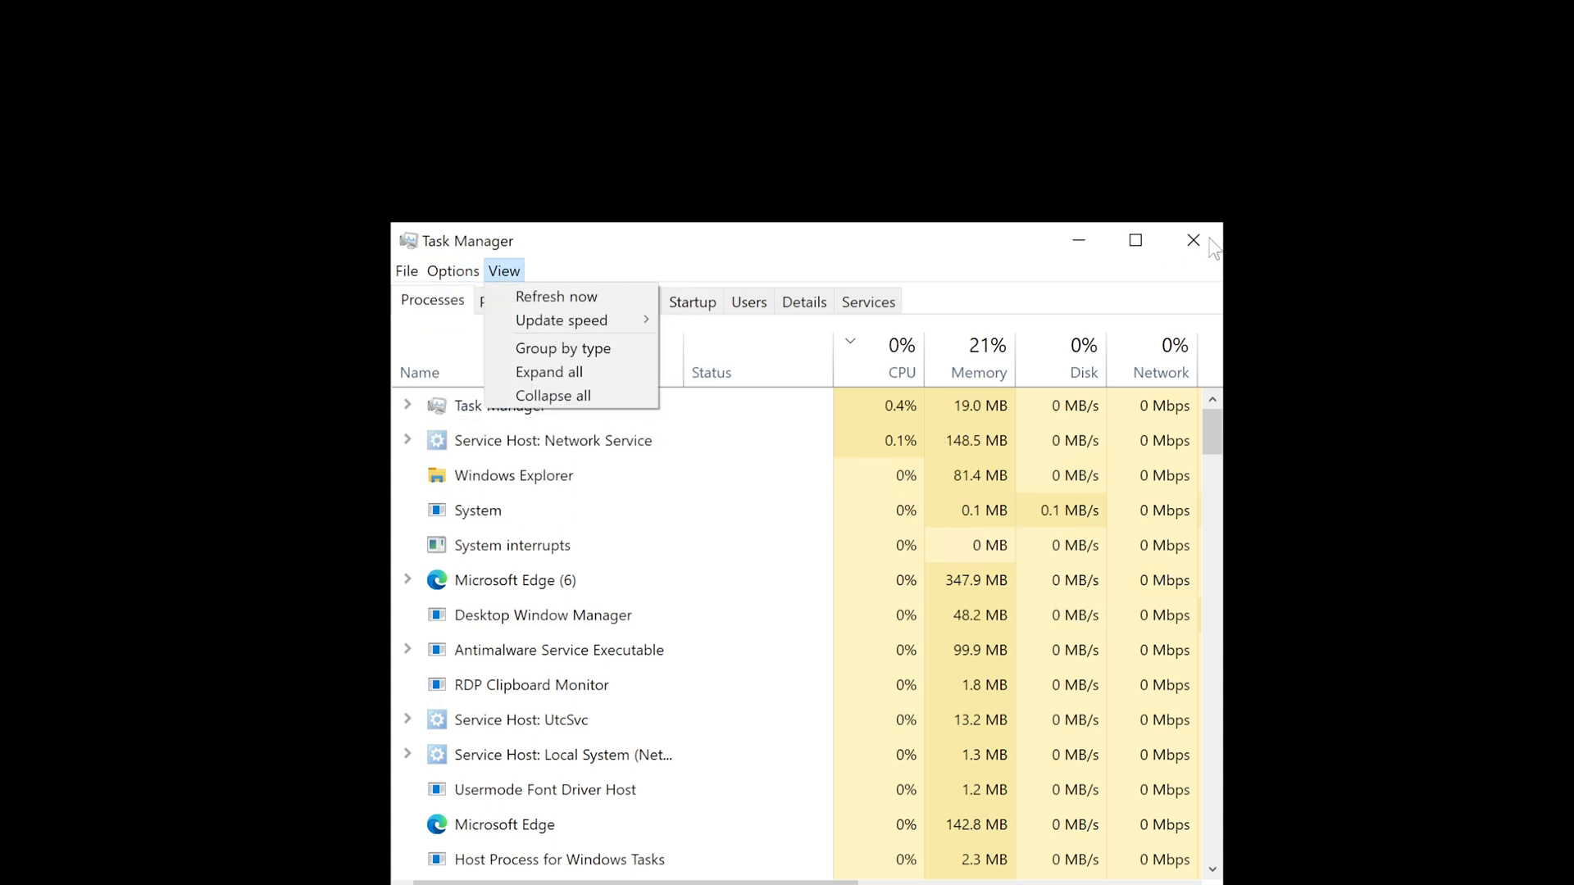
pyautogui.click(1194, 246)
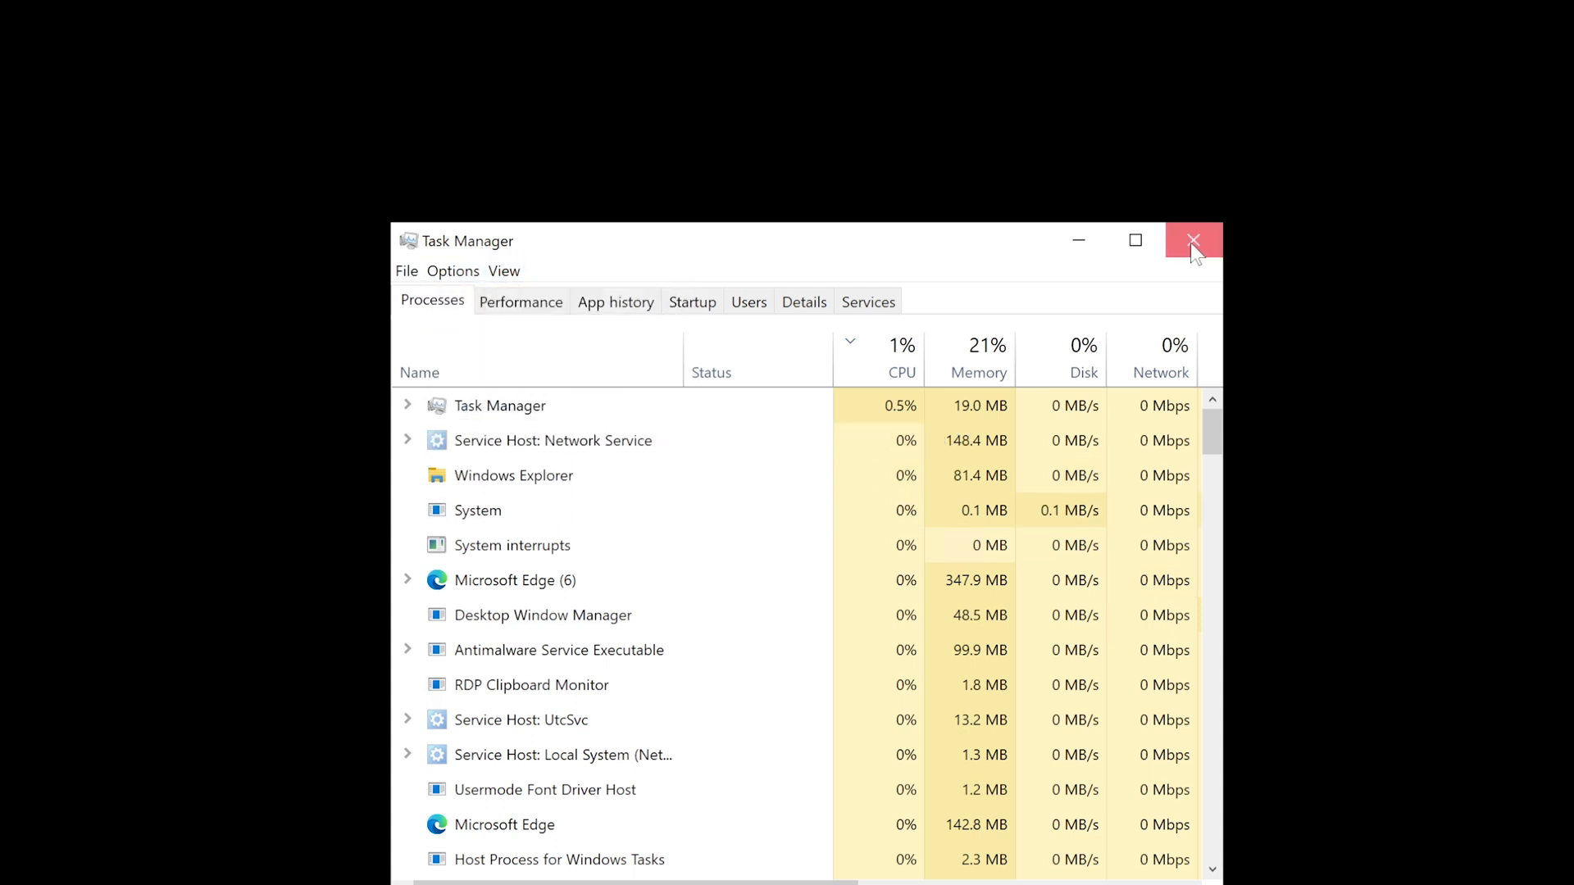
pyautogui.click(1193, 246)
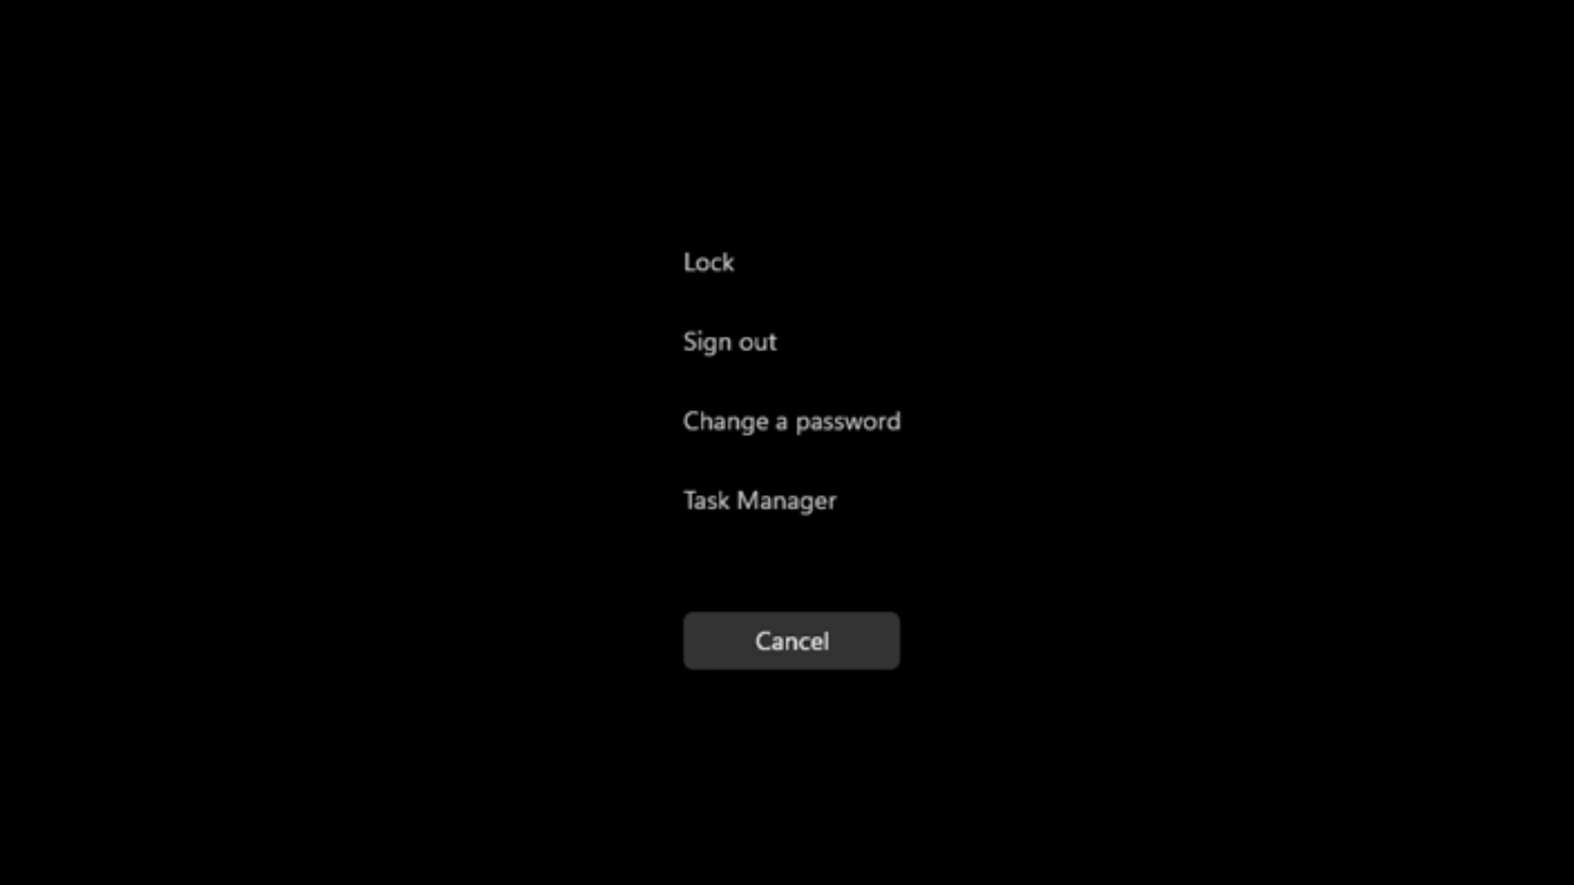
# Leave the Windows security options screen and close the Outlook inbox window
pyautogui.press('Escape')
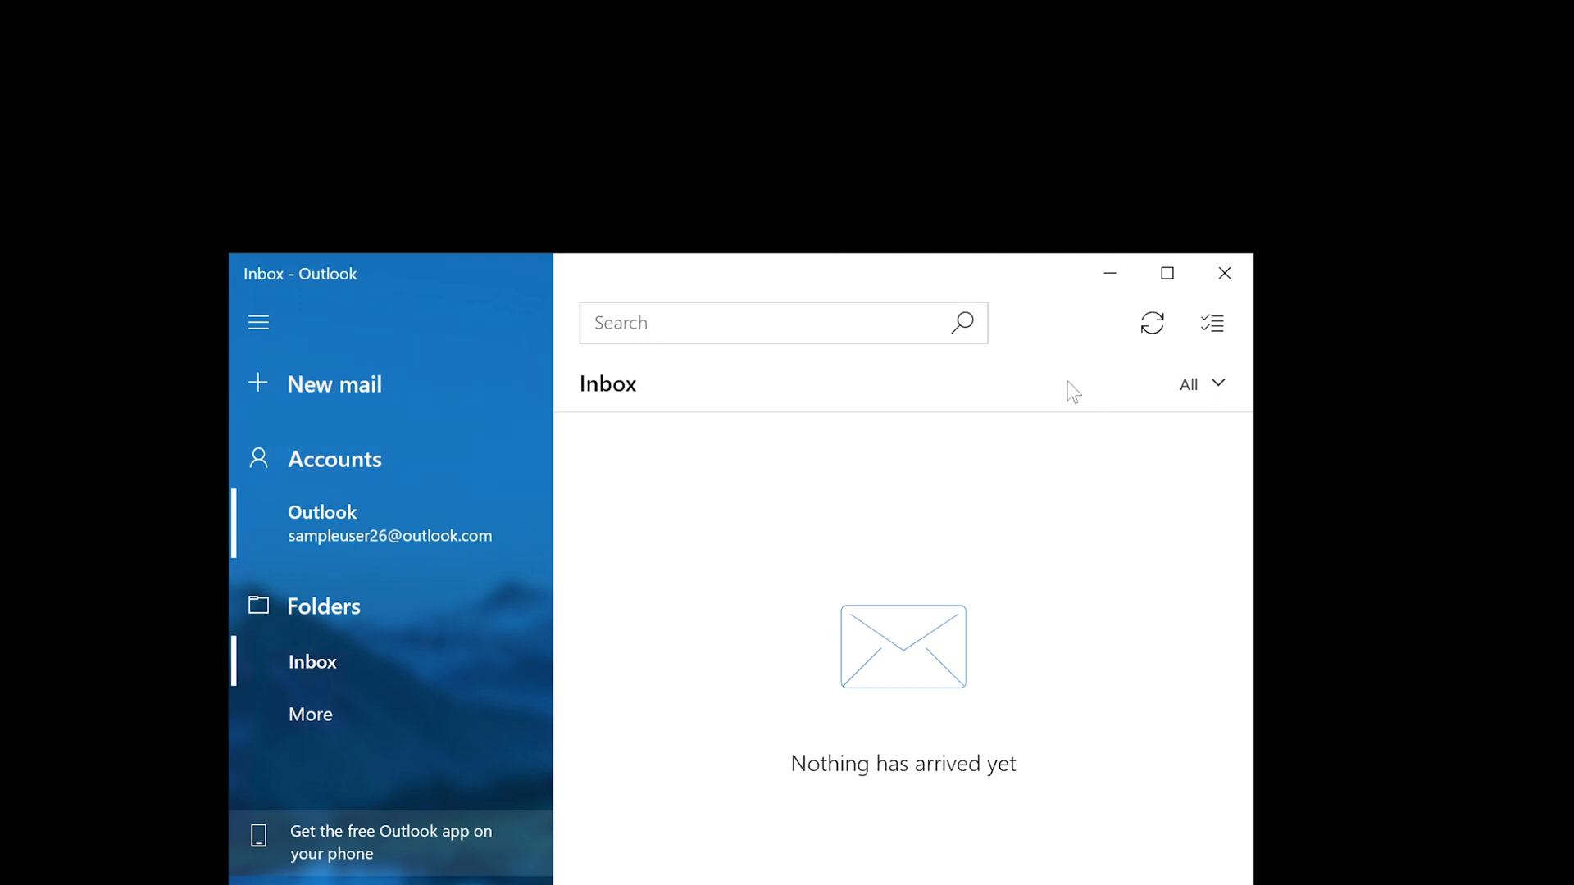
pyautogui.click(1233, 271)
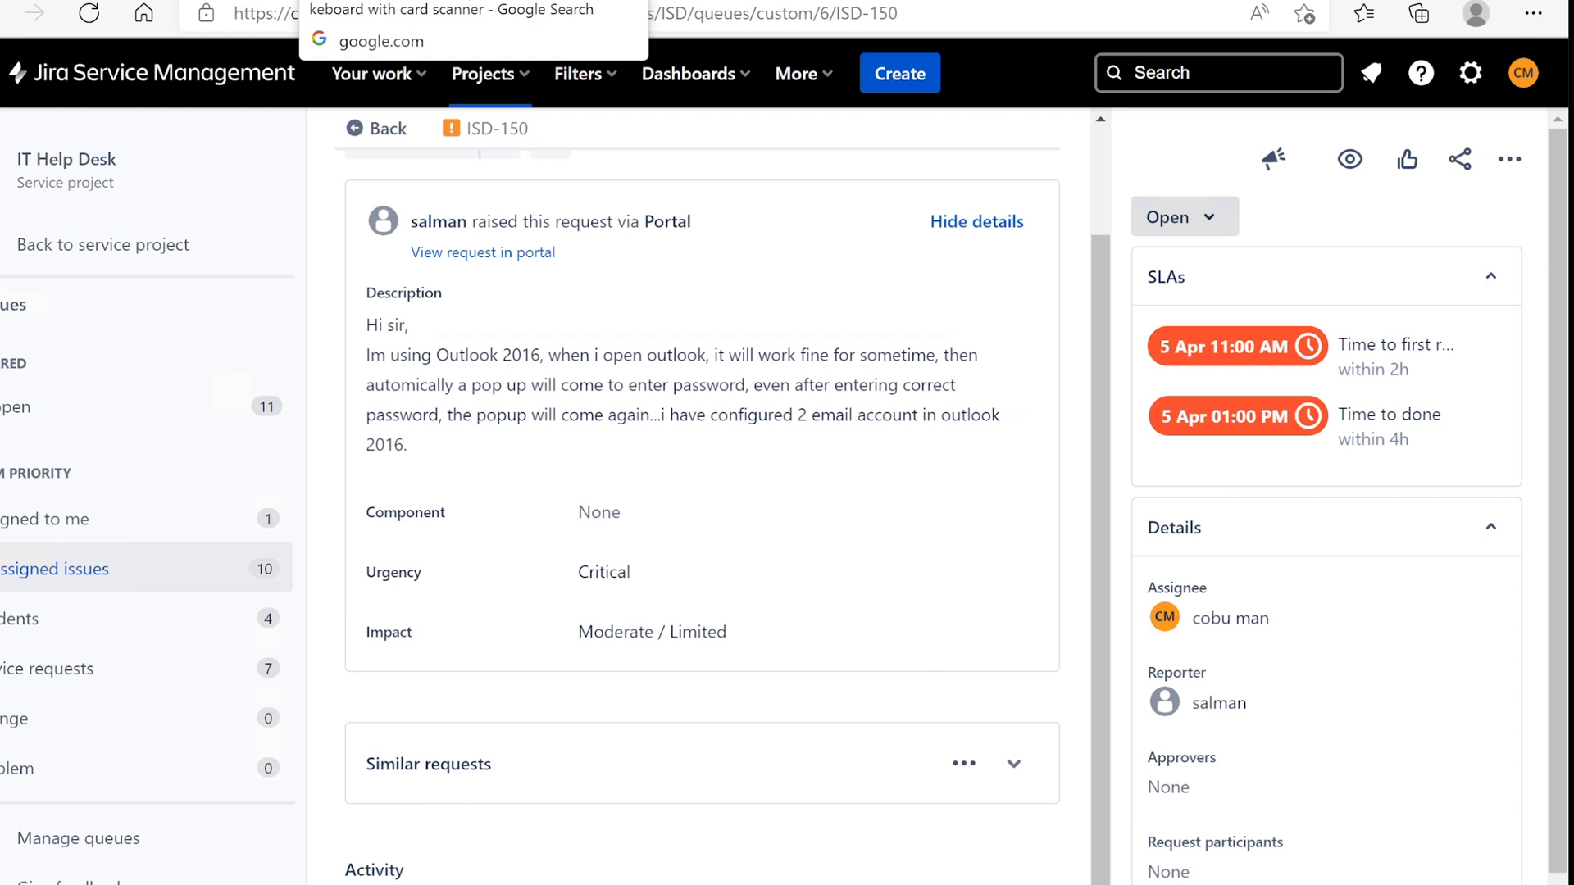
# Switch to the browser page with the card scanner keyboard search and submit "co" as its address
pyautogui.click(443, 3)
pyautogui.click(443, 17)
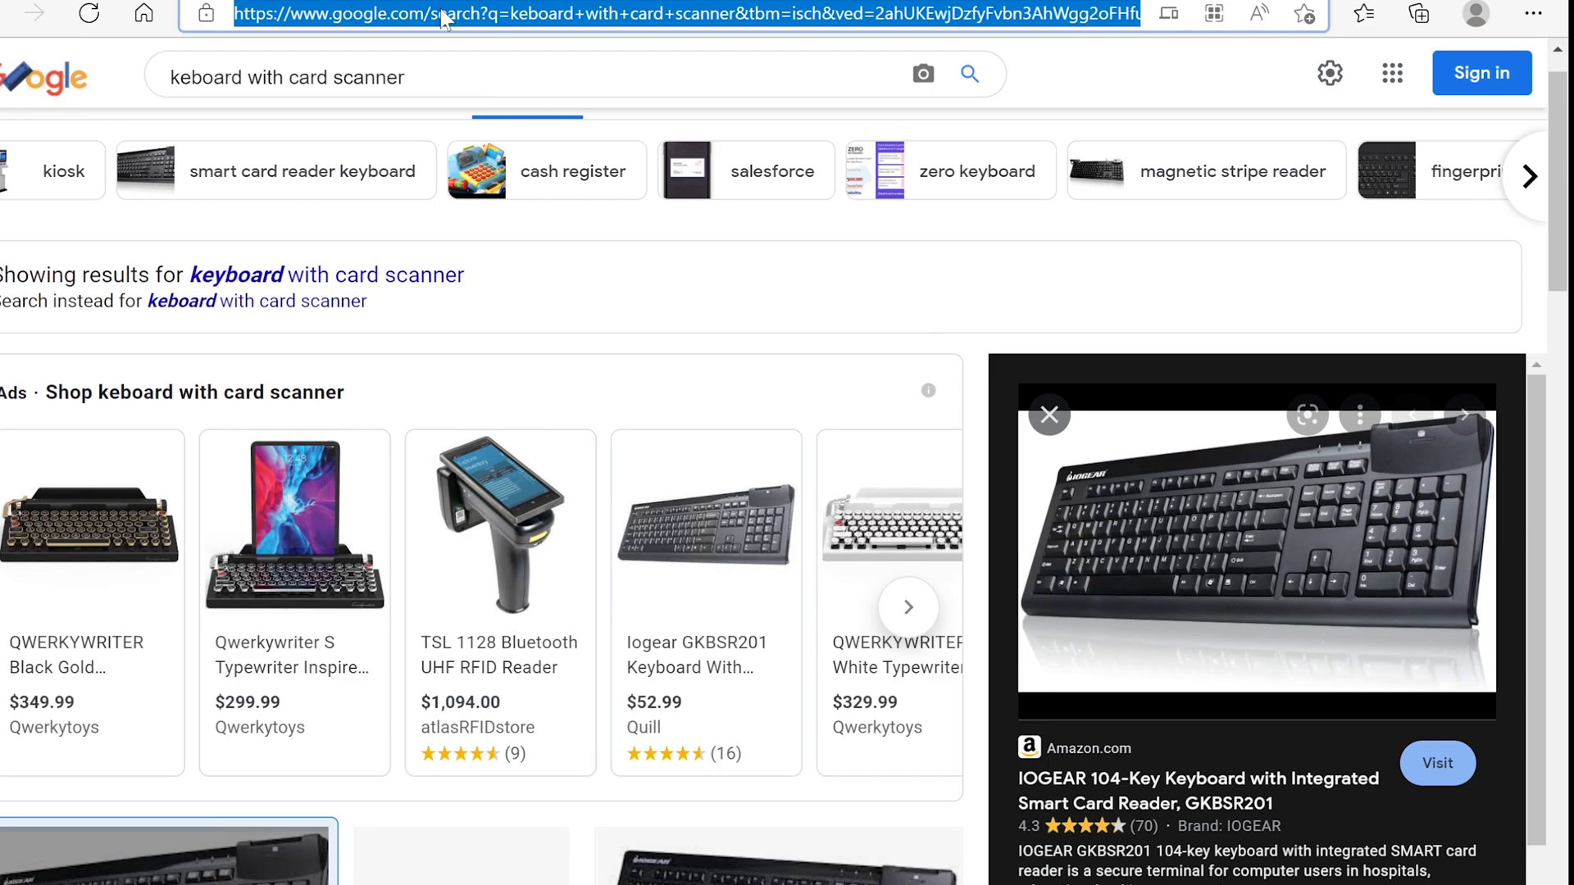
pyautogui.write('co')
pyautogui.press('Return')
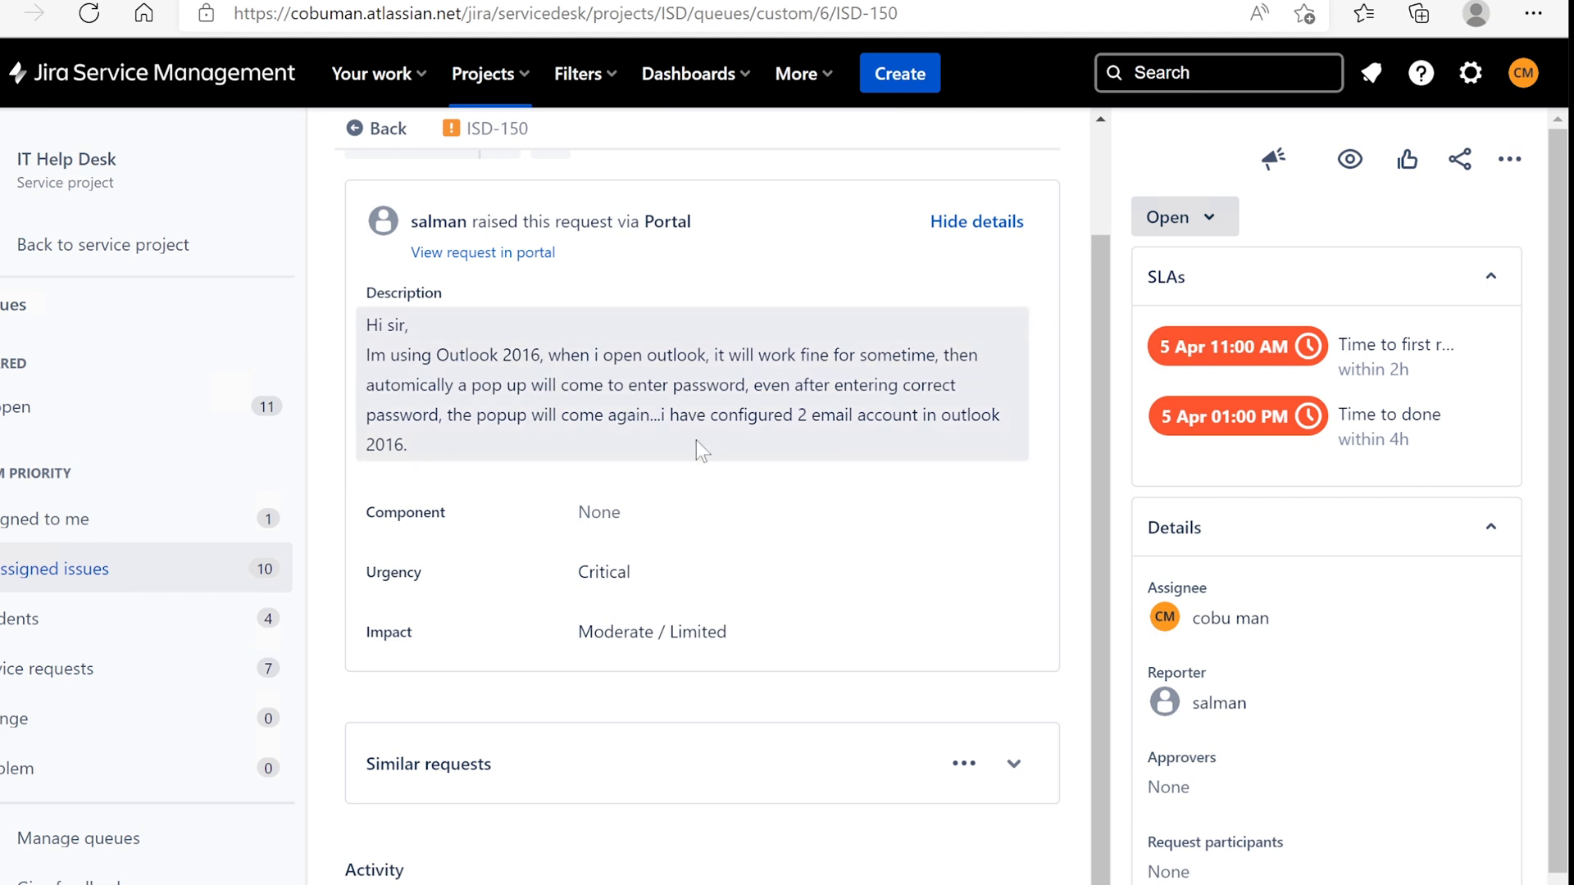
# Start a customer reply on the ticket with a greeting that introduces the agent by name, followed by "with Pc support."
pyautogui.moveTo(663, 415); pyautogui.dragTo(1021, 426)
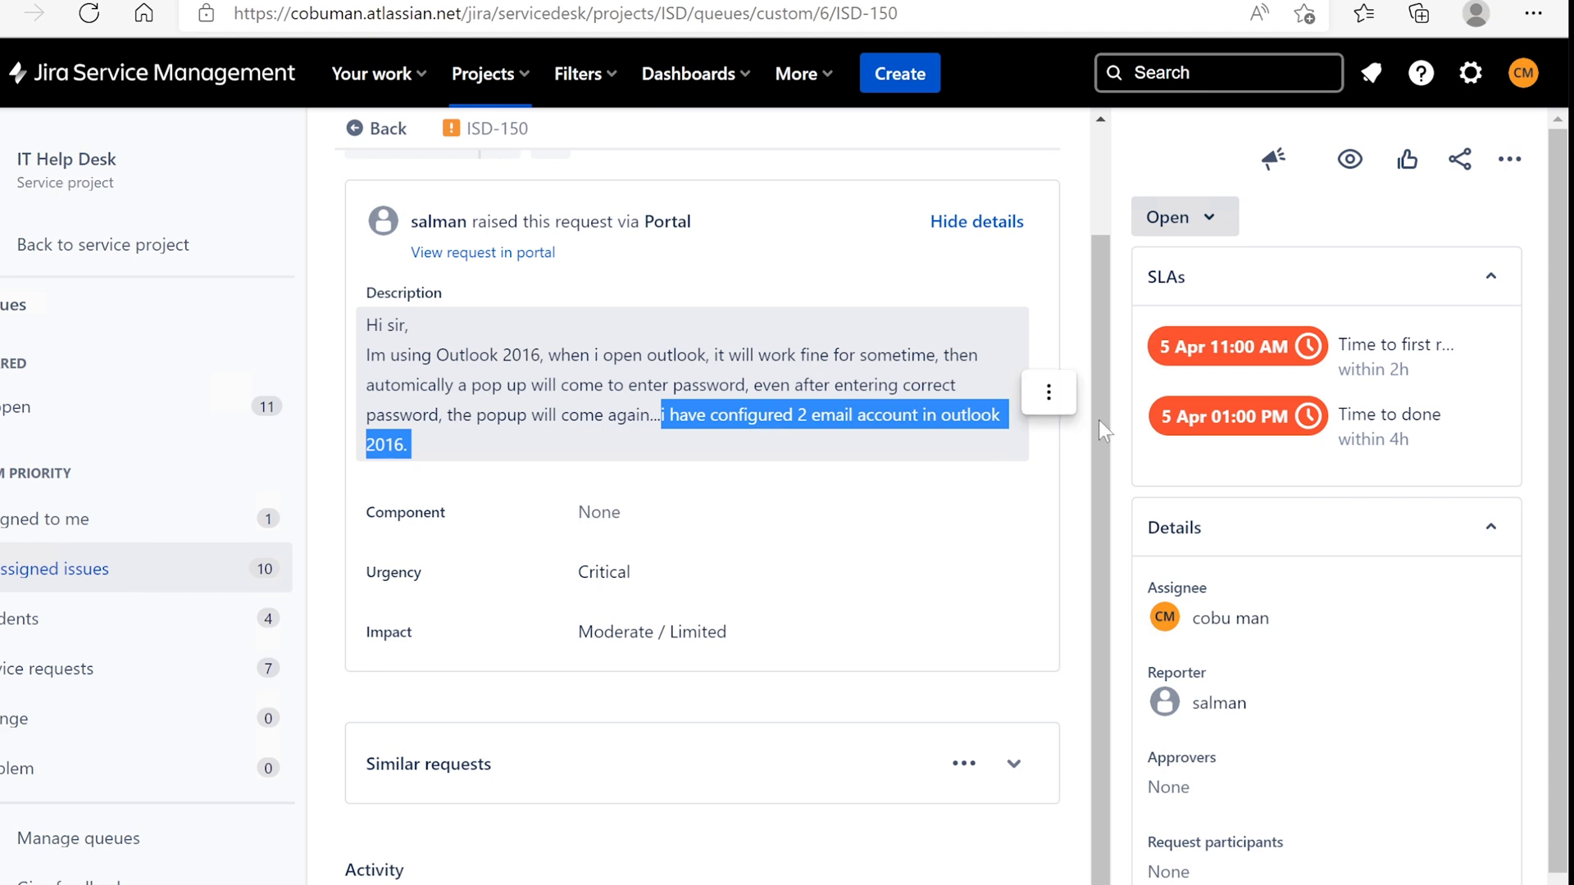
pyautogui.click(800, 413)
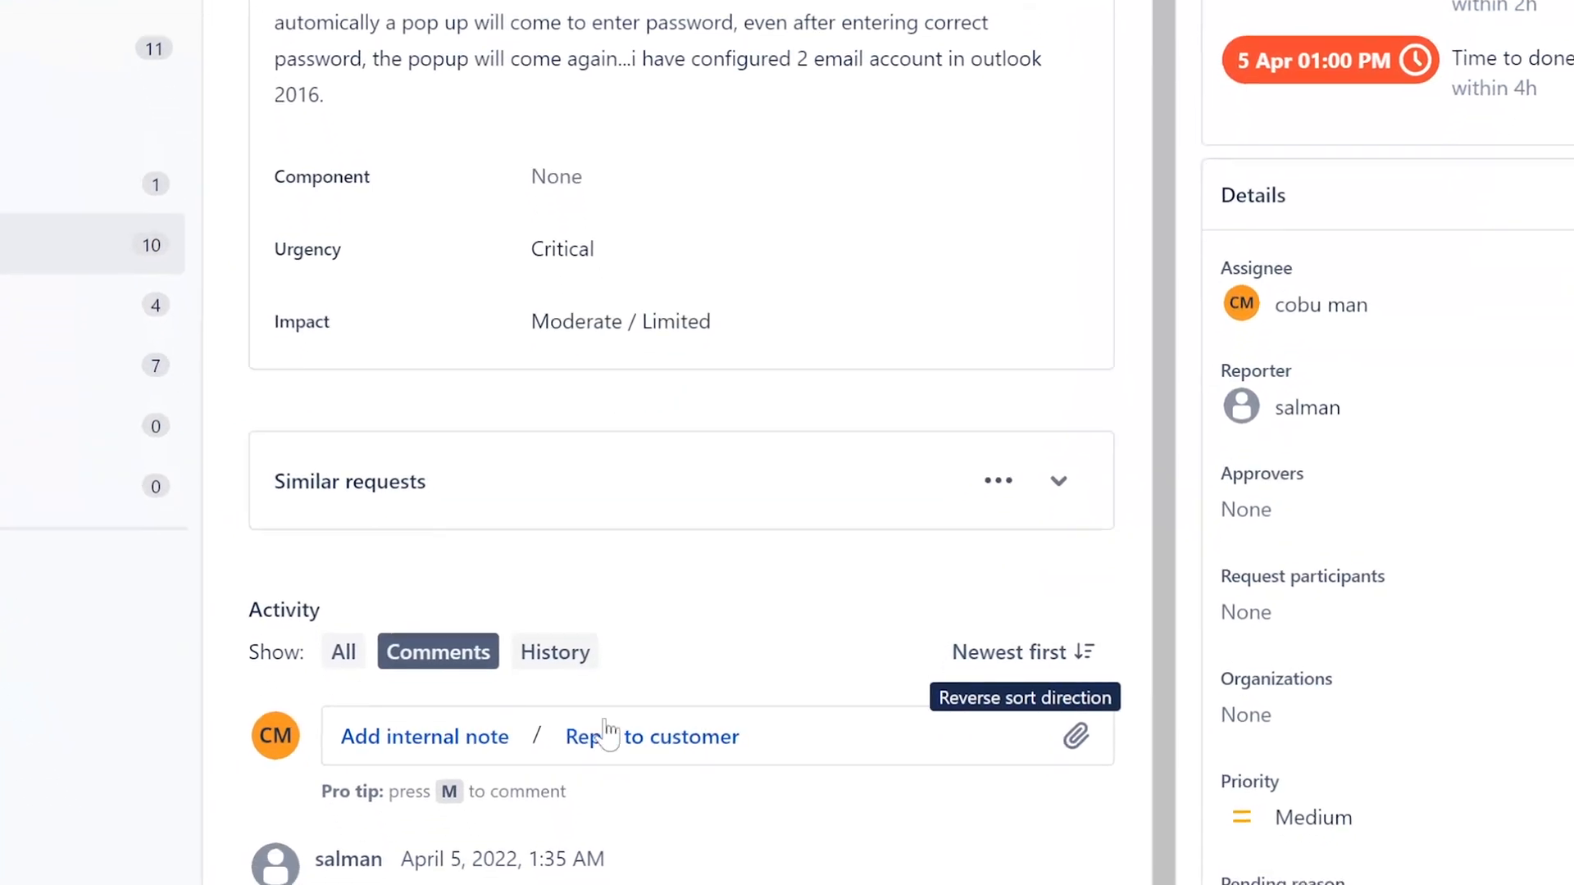
pyautogui.click(660, 735)
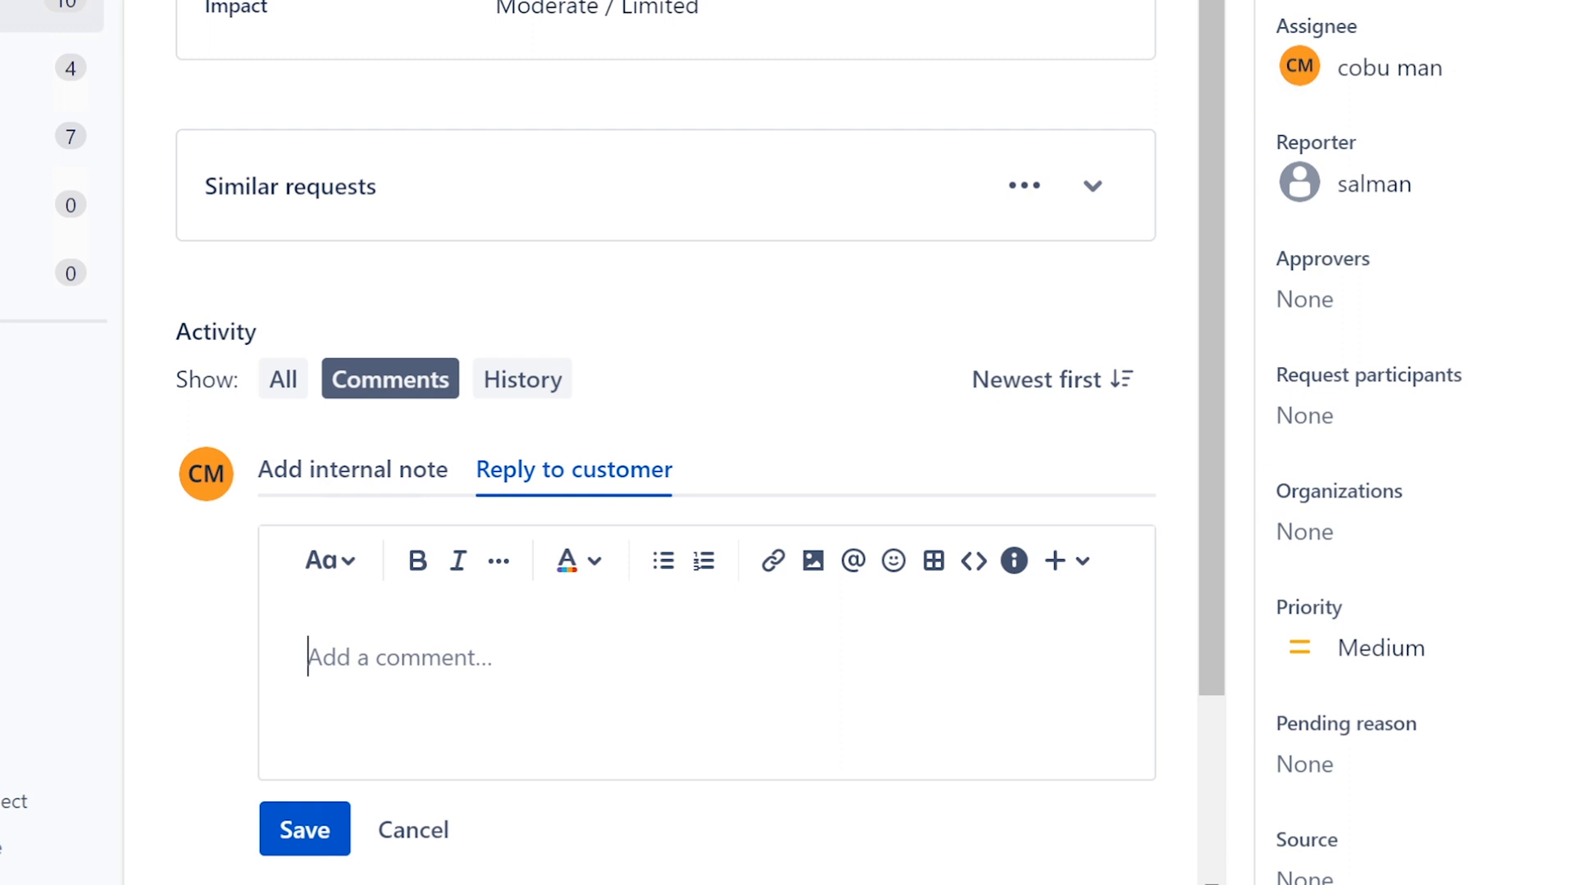
pyautogui.write('Hello ')
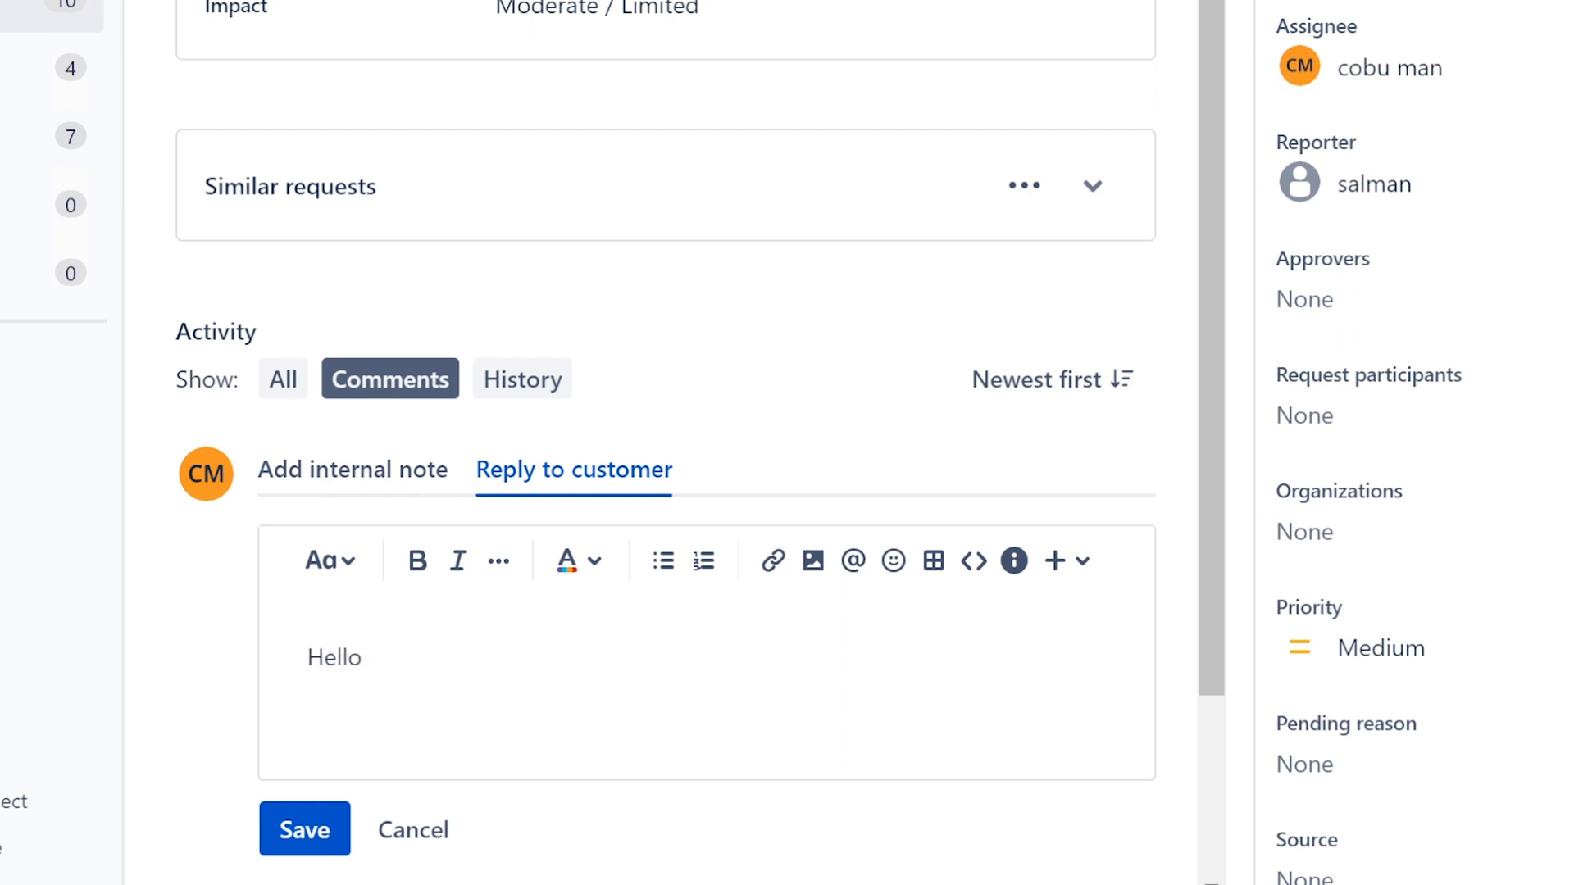
pyautogui.write(', this is Ervin with')
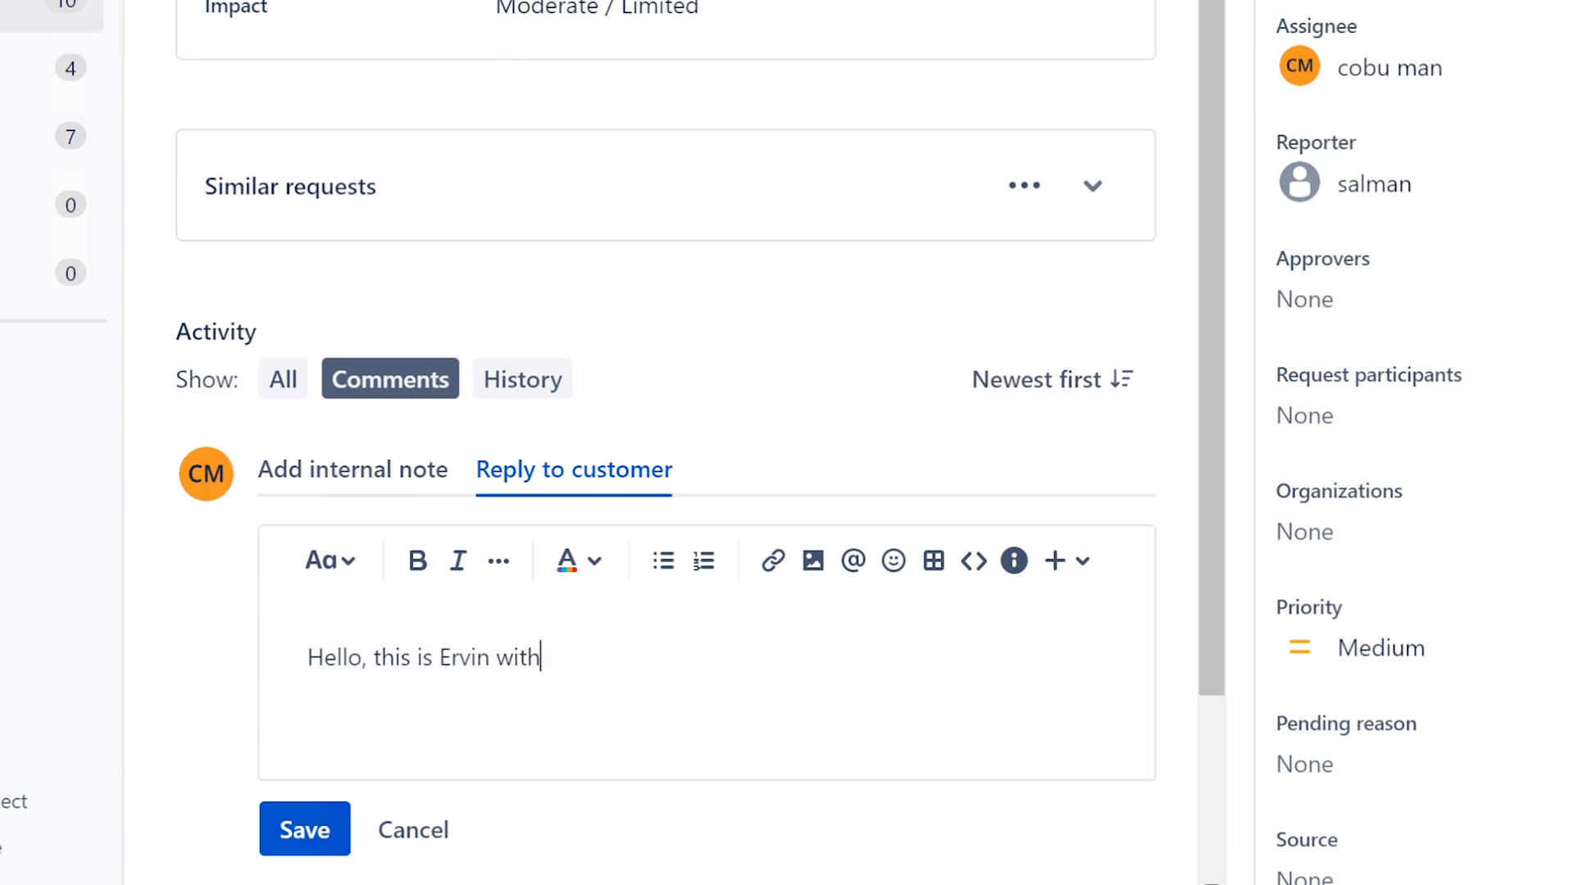
pyautogui.write(' Pc support. ')
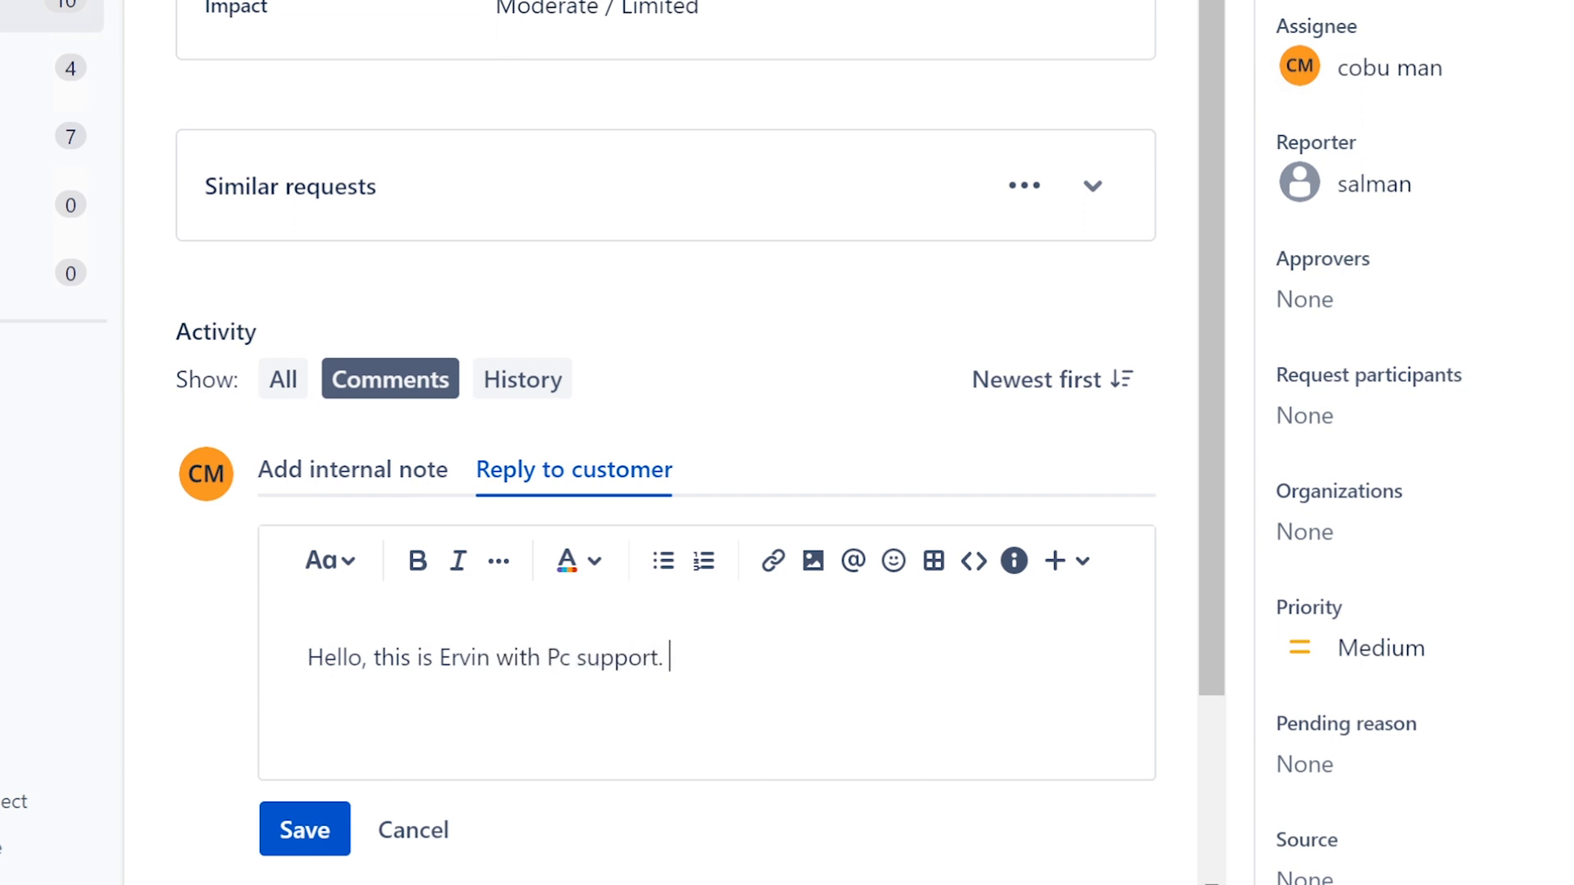
# Continue the reply with "Please make sure that if you use an SSO login..."
pyautogui.write('Please make sure that ')
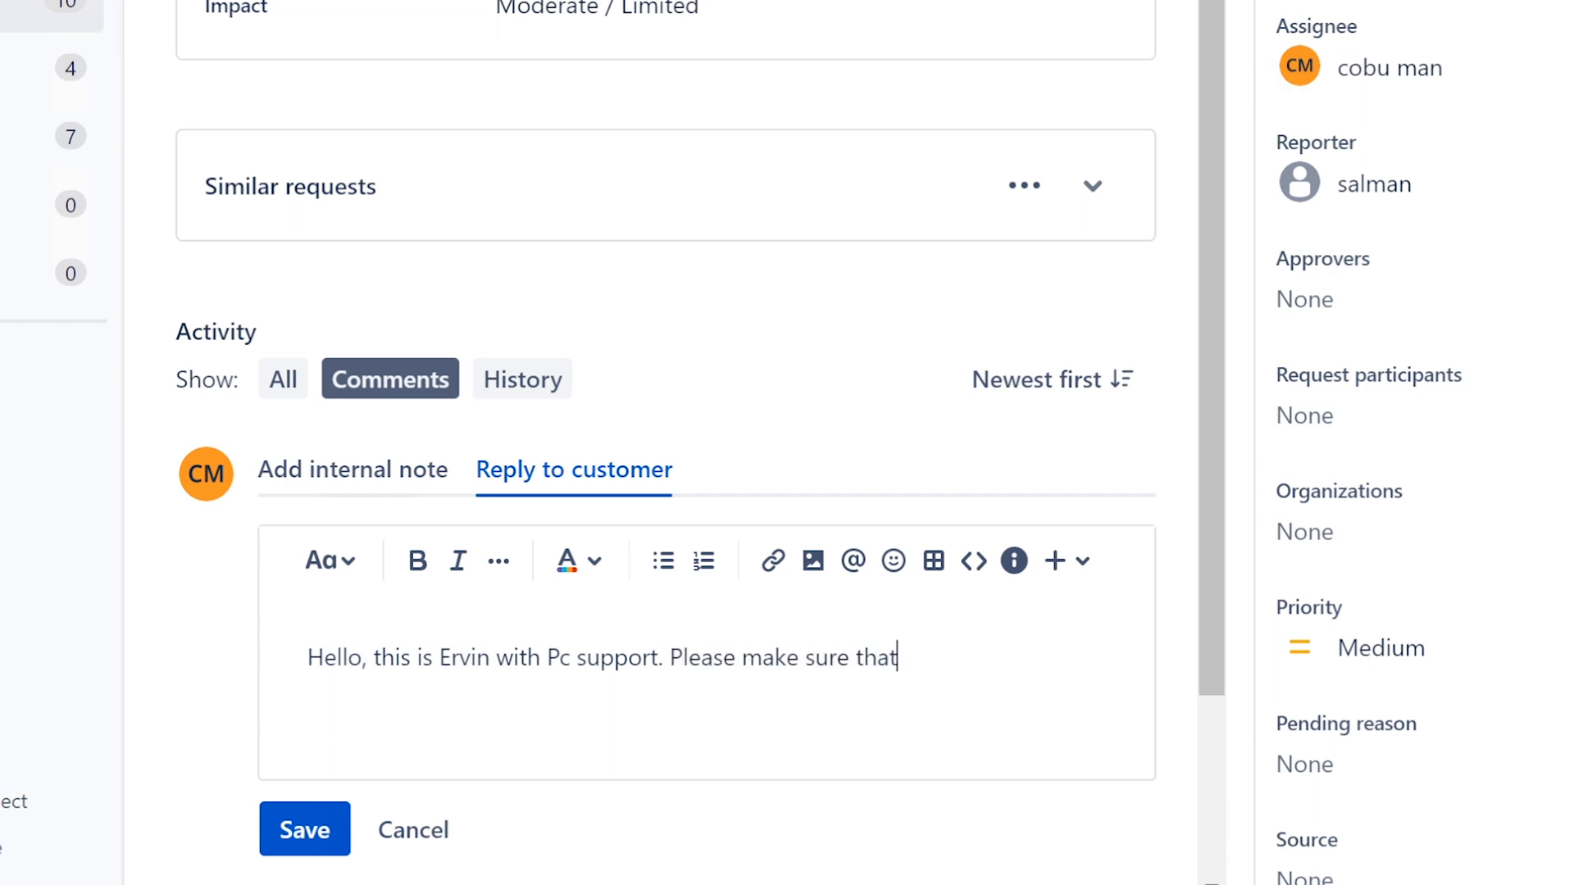
pyautogui.write('if you use an ')
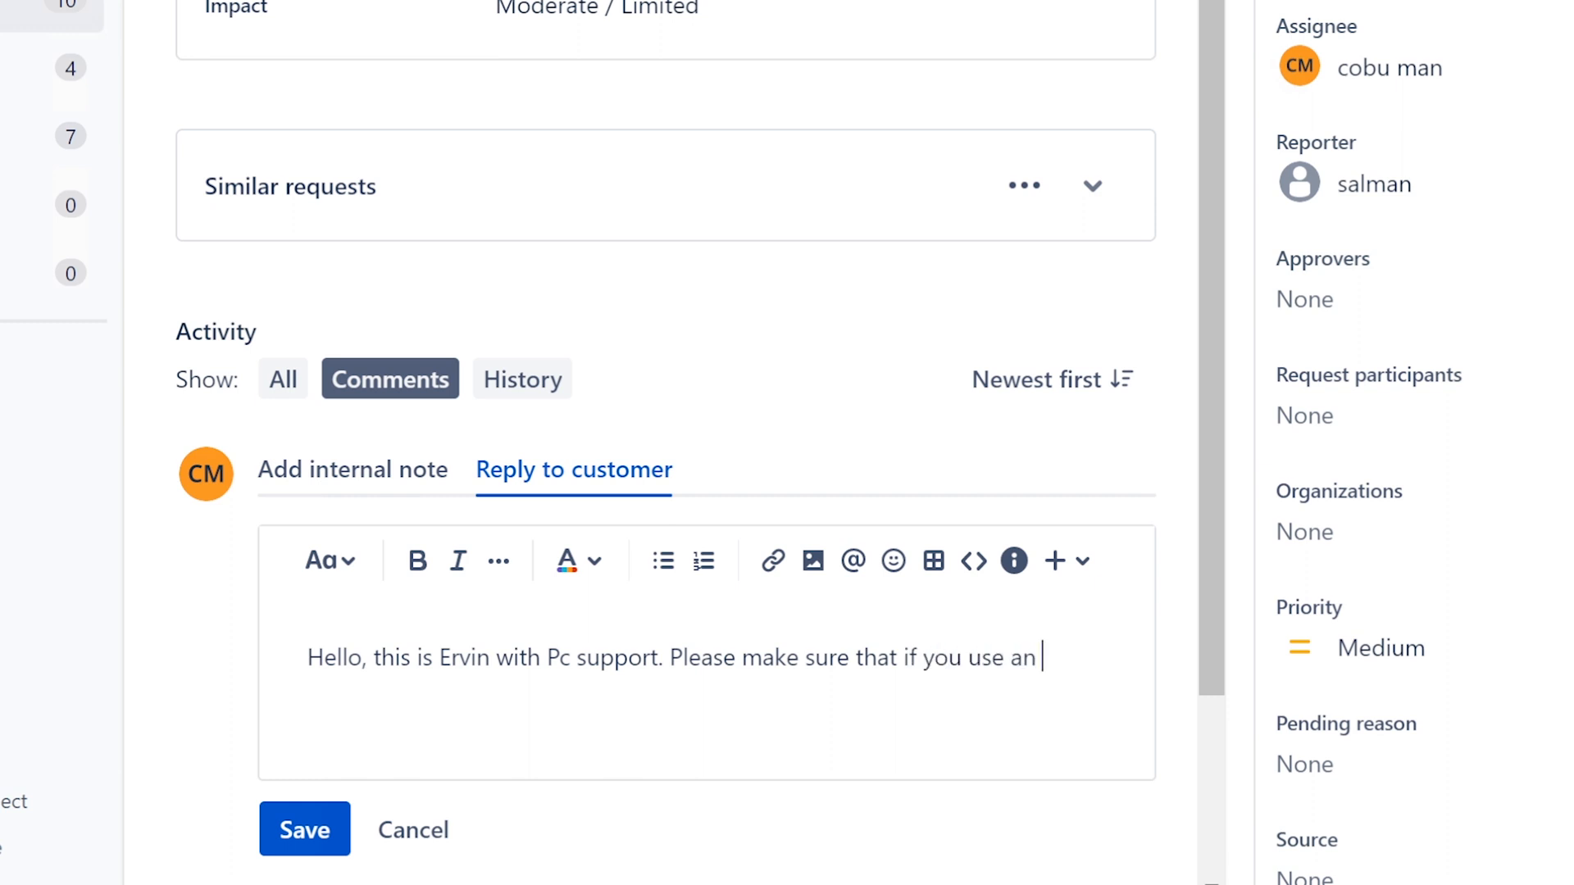
pyautogui.write('SSO web')
pyautogui.press('BackSpace')
pyautogui.press('BackSpace')
pyautogui.press('BackSpace')
pyautogui.write('login... that')
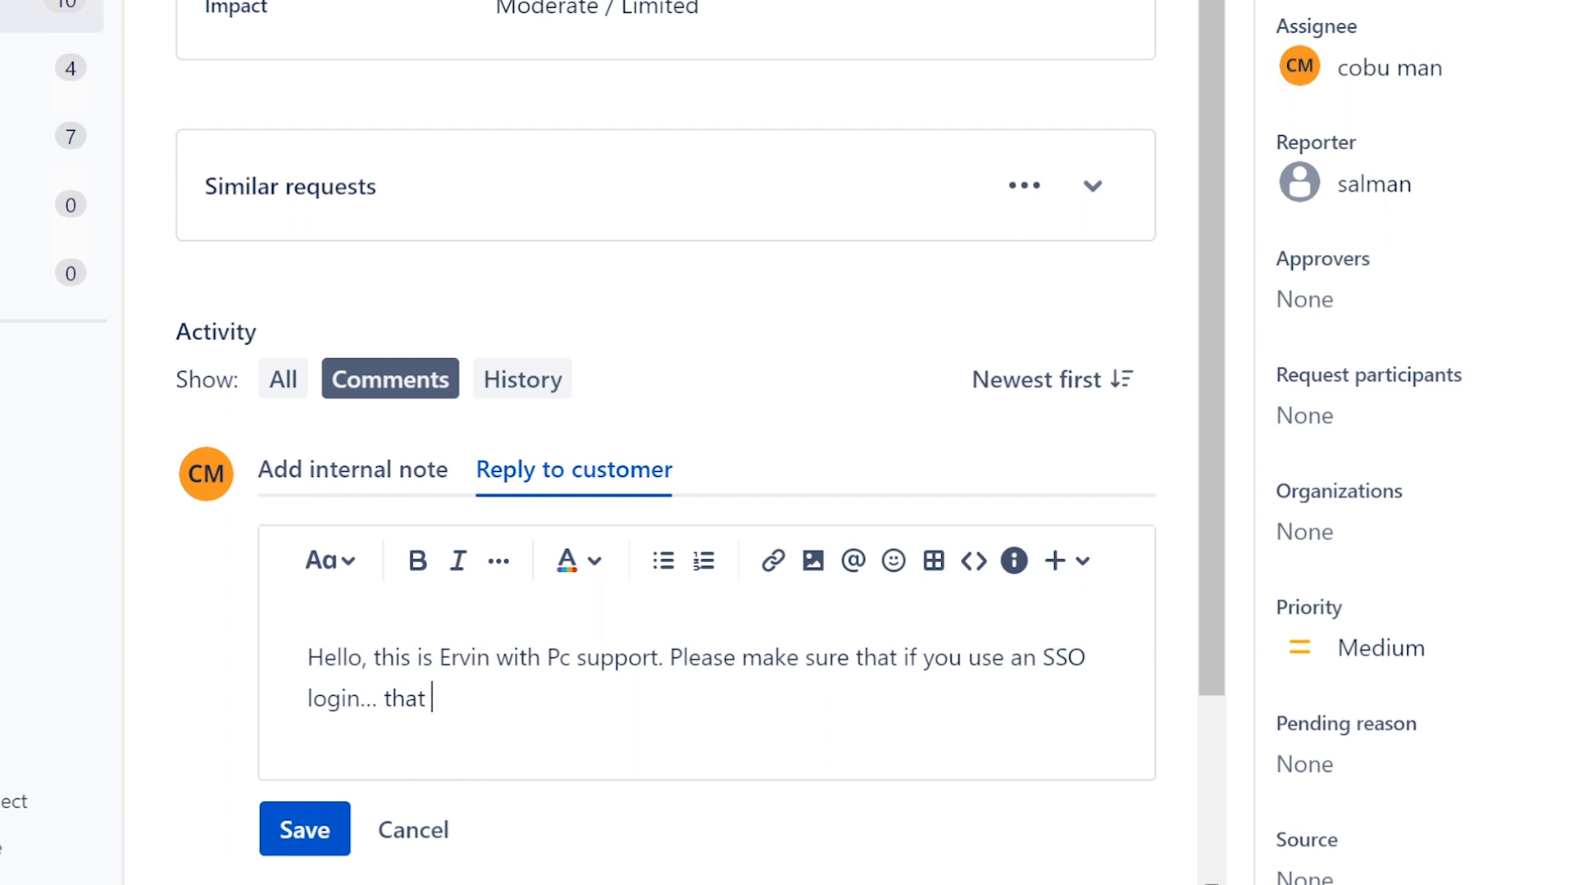
pyautogui.press('BackSpace')
pyautogui.press('BackSpace')
pyautogui.press('BackSpace')
pyautogui.press('BackSpace')
pyautogui.press('BackSpace')
# Add "and if you happened to changed the computer password on that website." to the reply
pyautogui.write('and if you happened t')
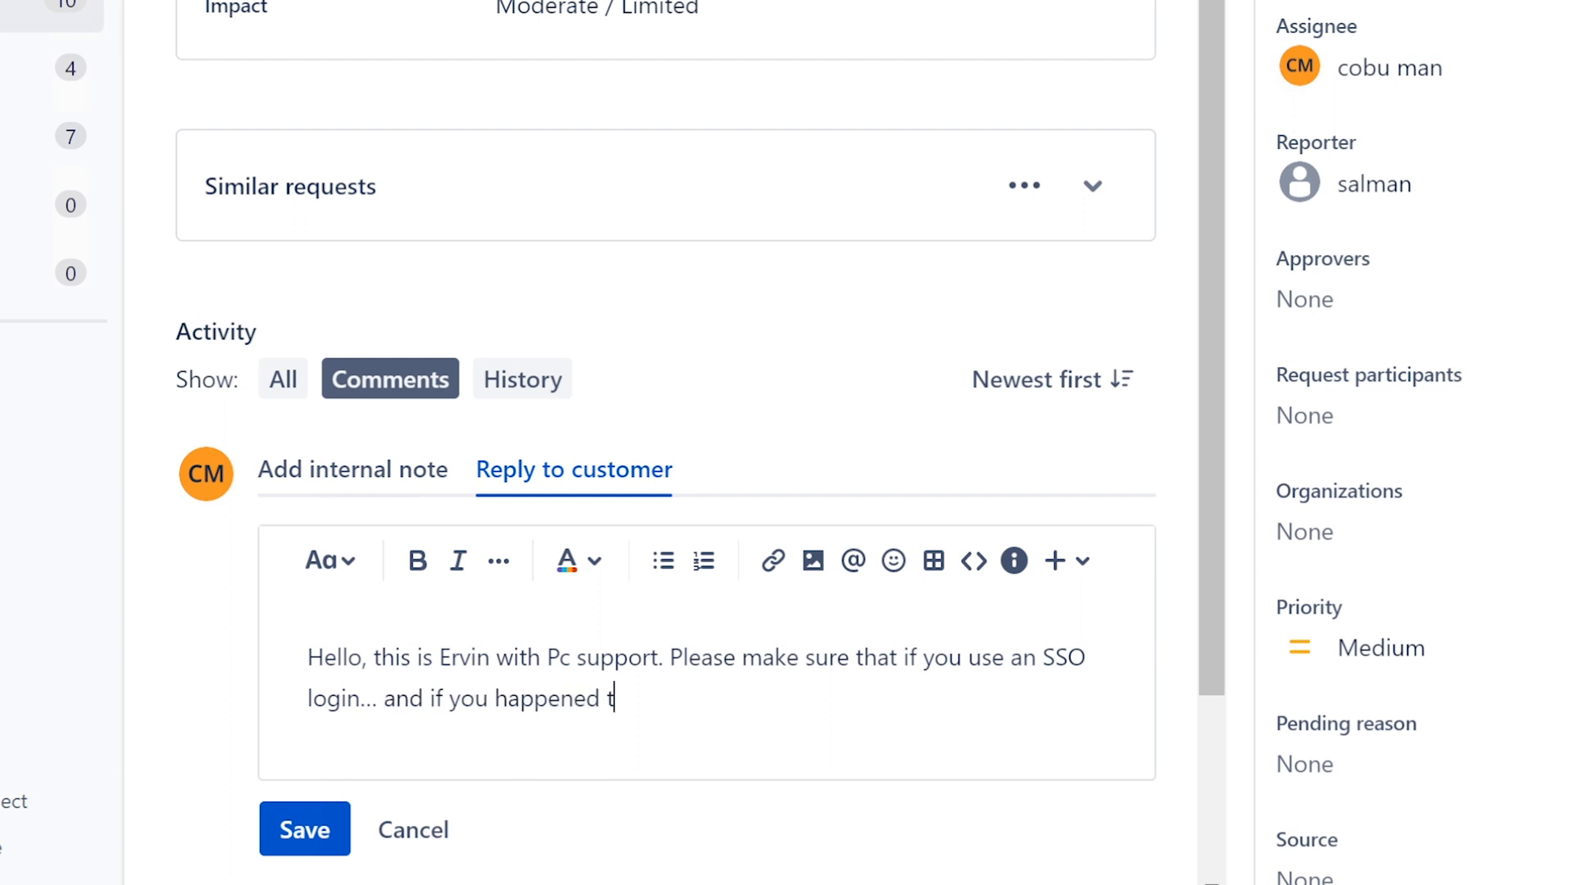
pyautogui.write('o changed the ')
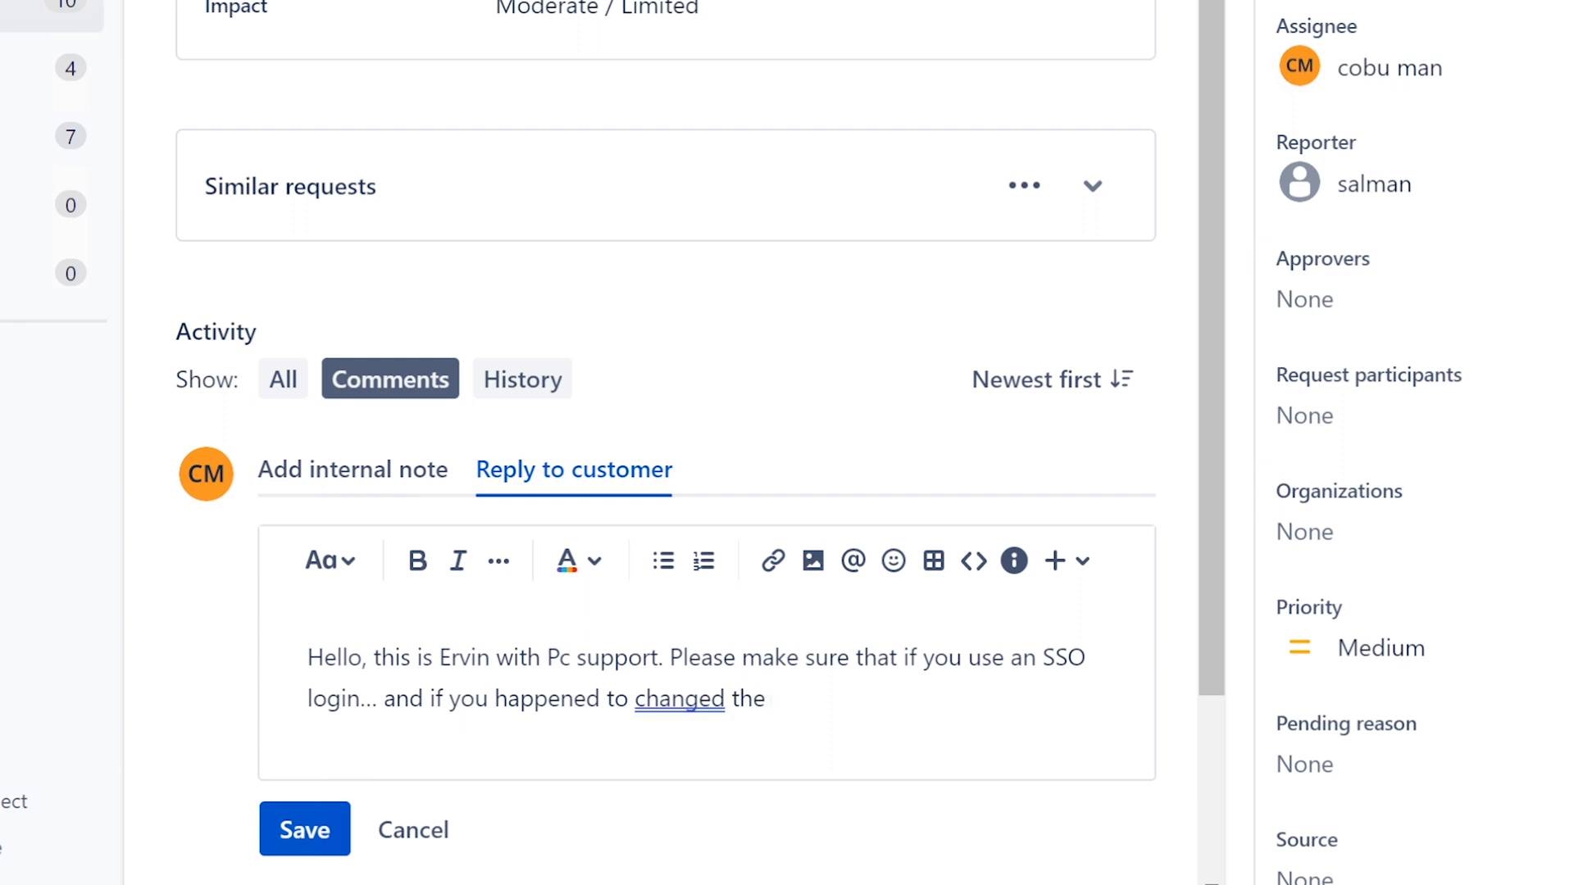
pyautogui.write('computer password')
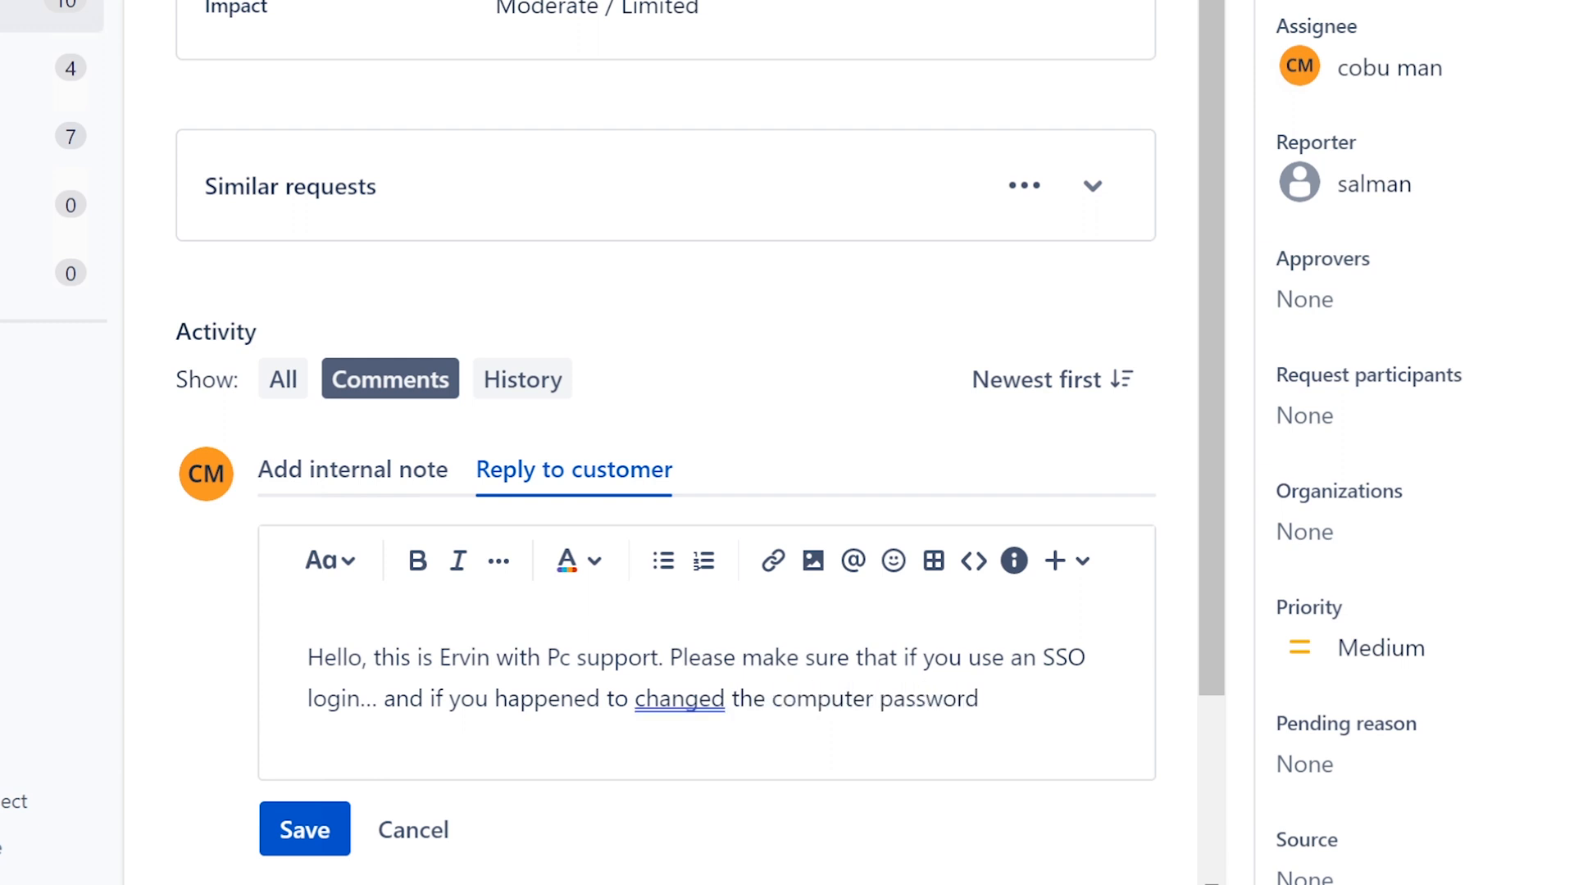
pyautogui.write(' on that website.')
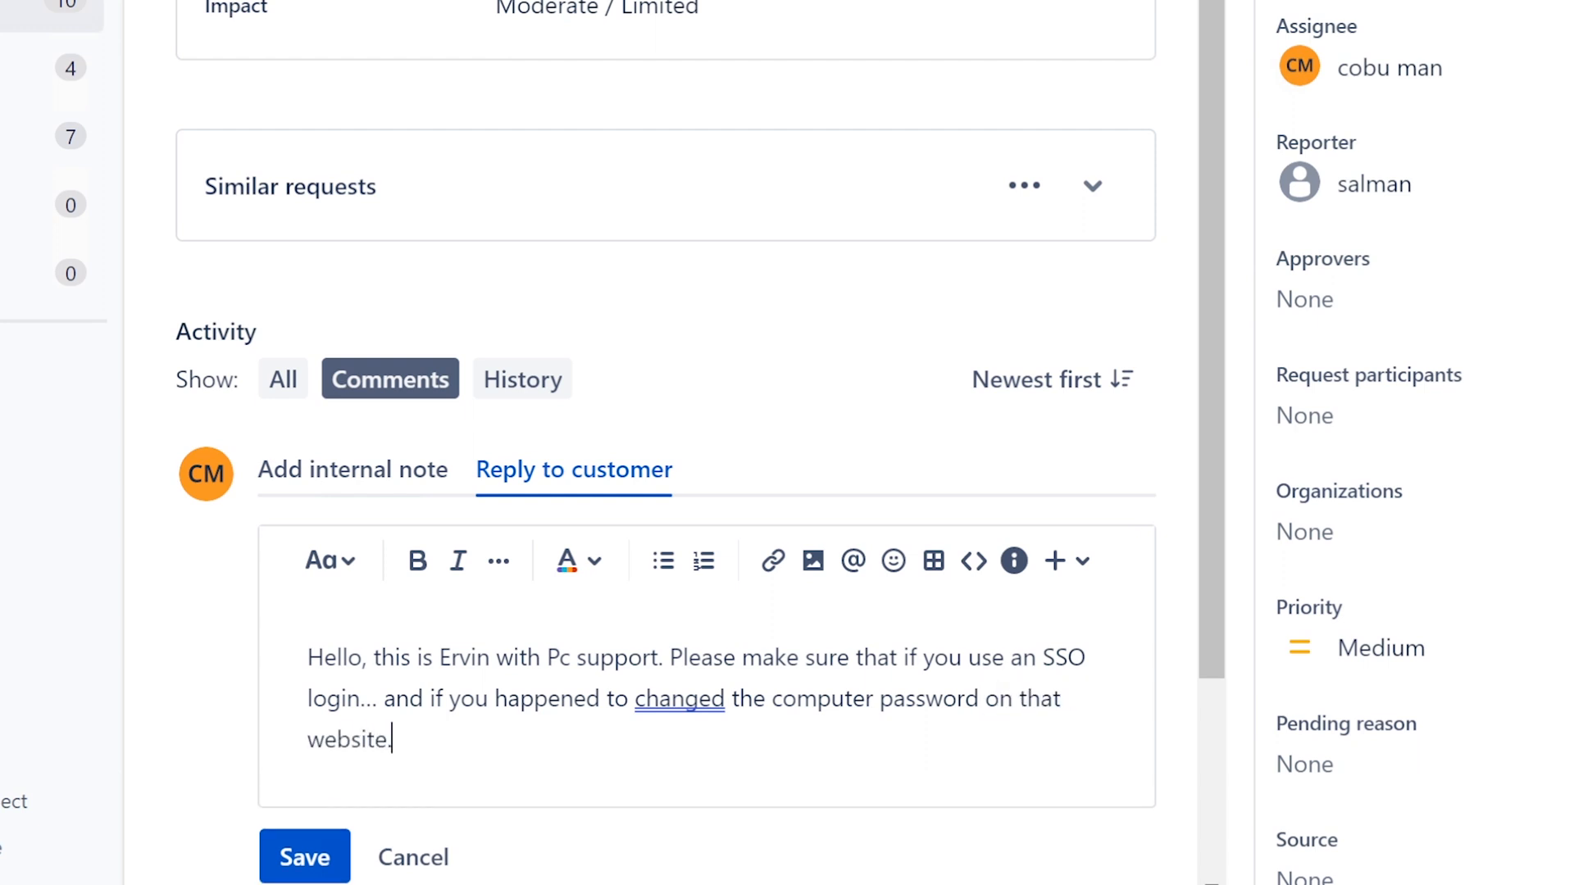
# Continue the customer reply with "... that password is also replicated/updated at local level (computer)."
pyautogui.write('.. that is')
pyautogui.press('BackSpace')
pyautogui.press('BackSpace')
pyautogui.write('ap')
pyautogui.press('BackSpace')
pyautogui.press('BackSpace')
pyautogui.write('passw')
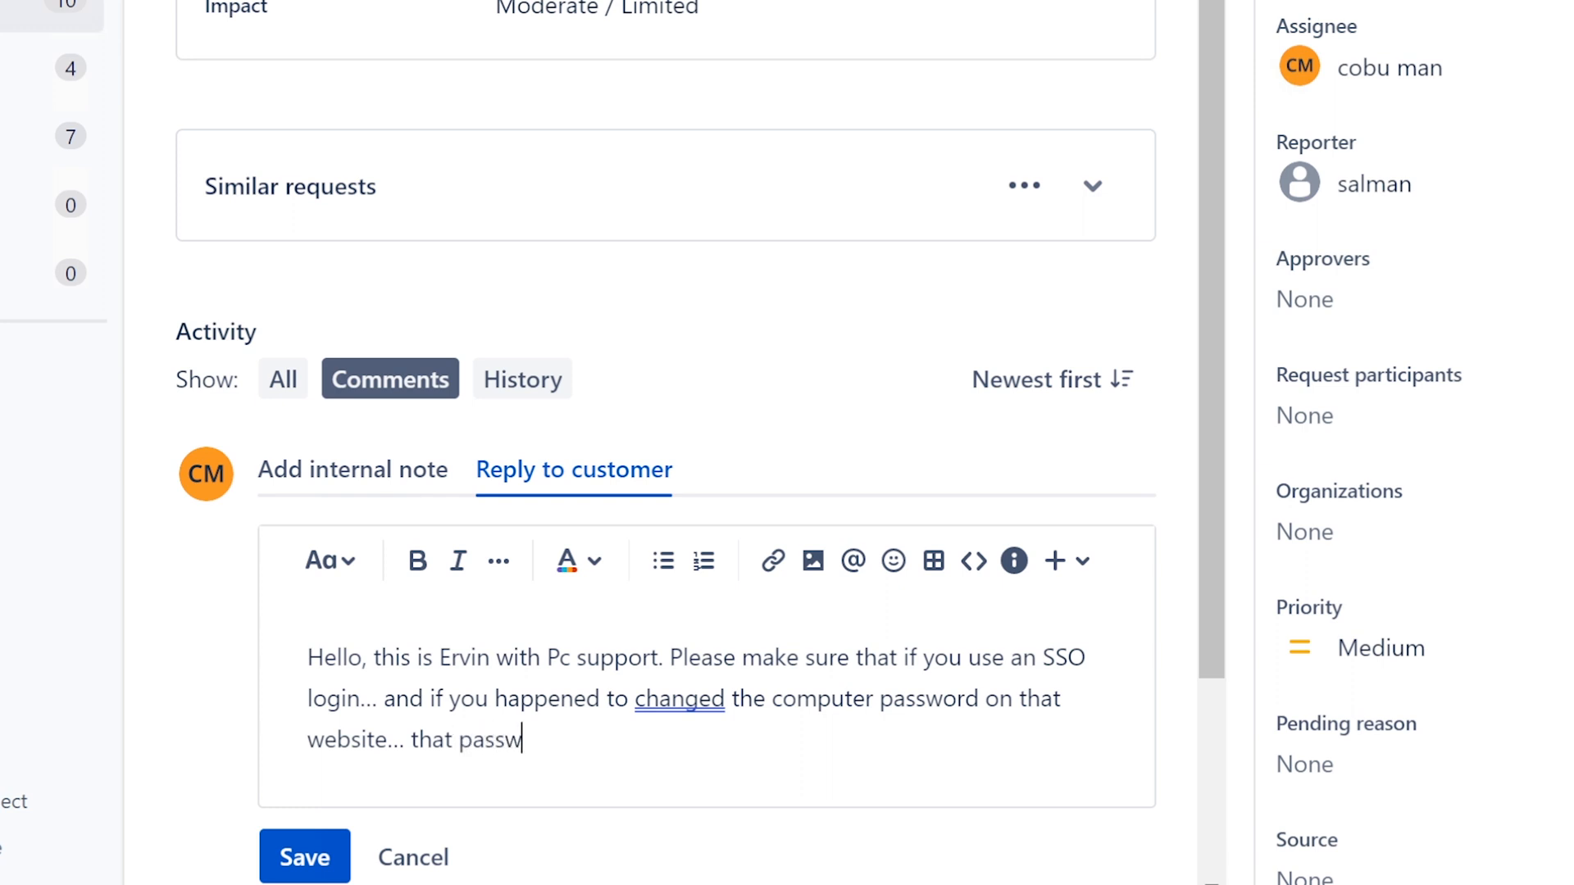
pyautogui.write('ord is also repl')
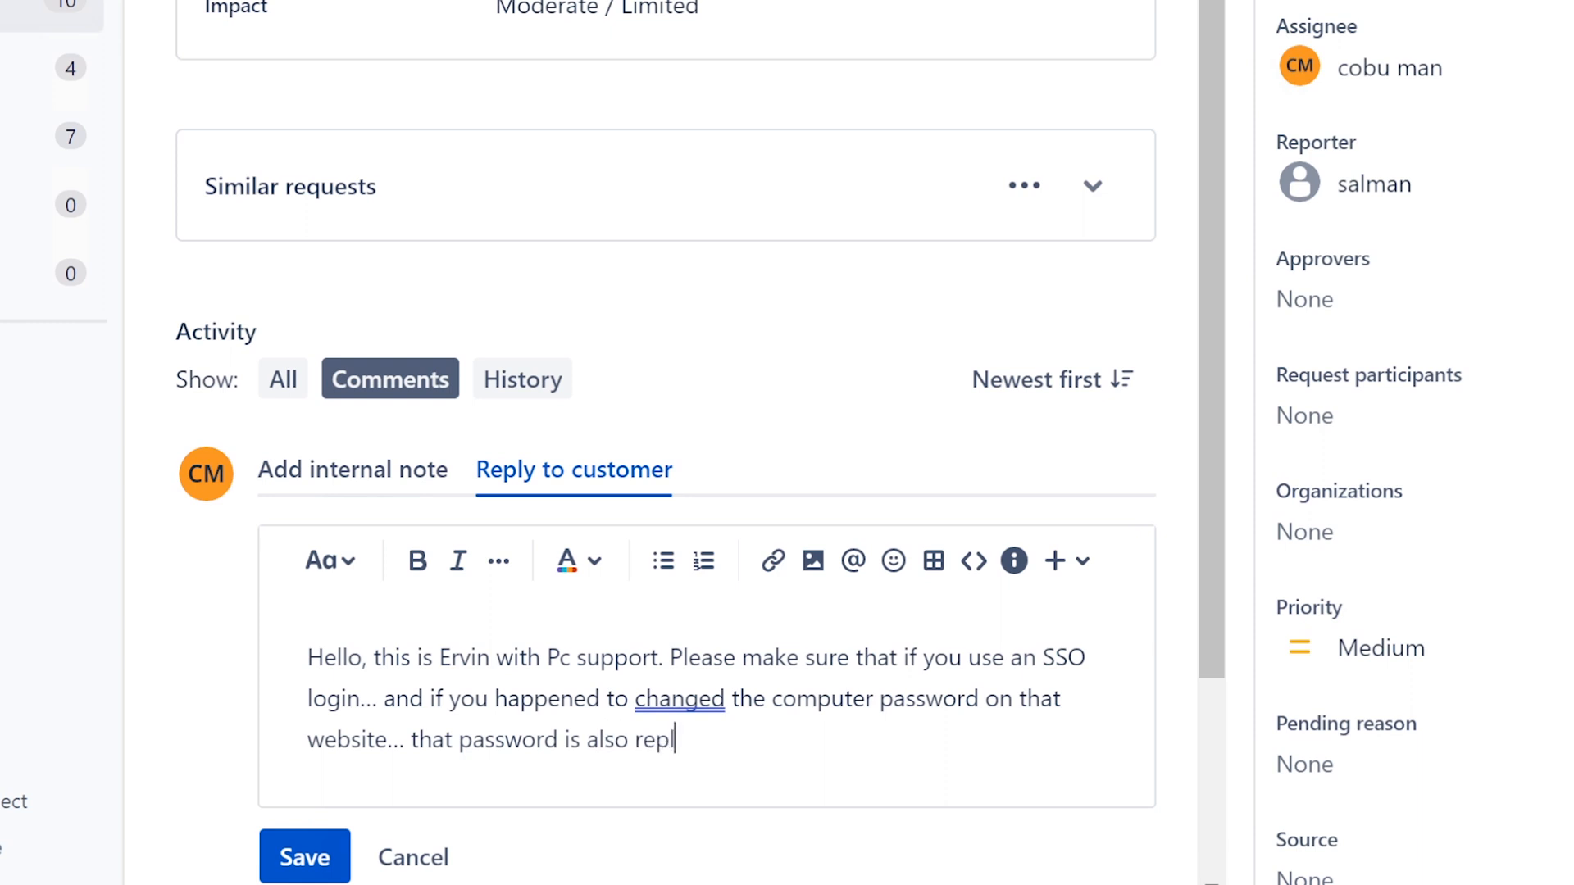
pyautogui.write('icated/upda')
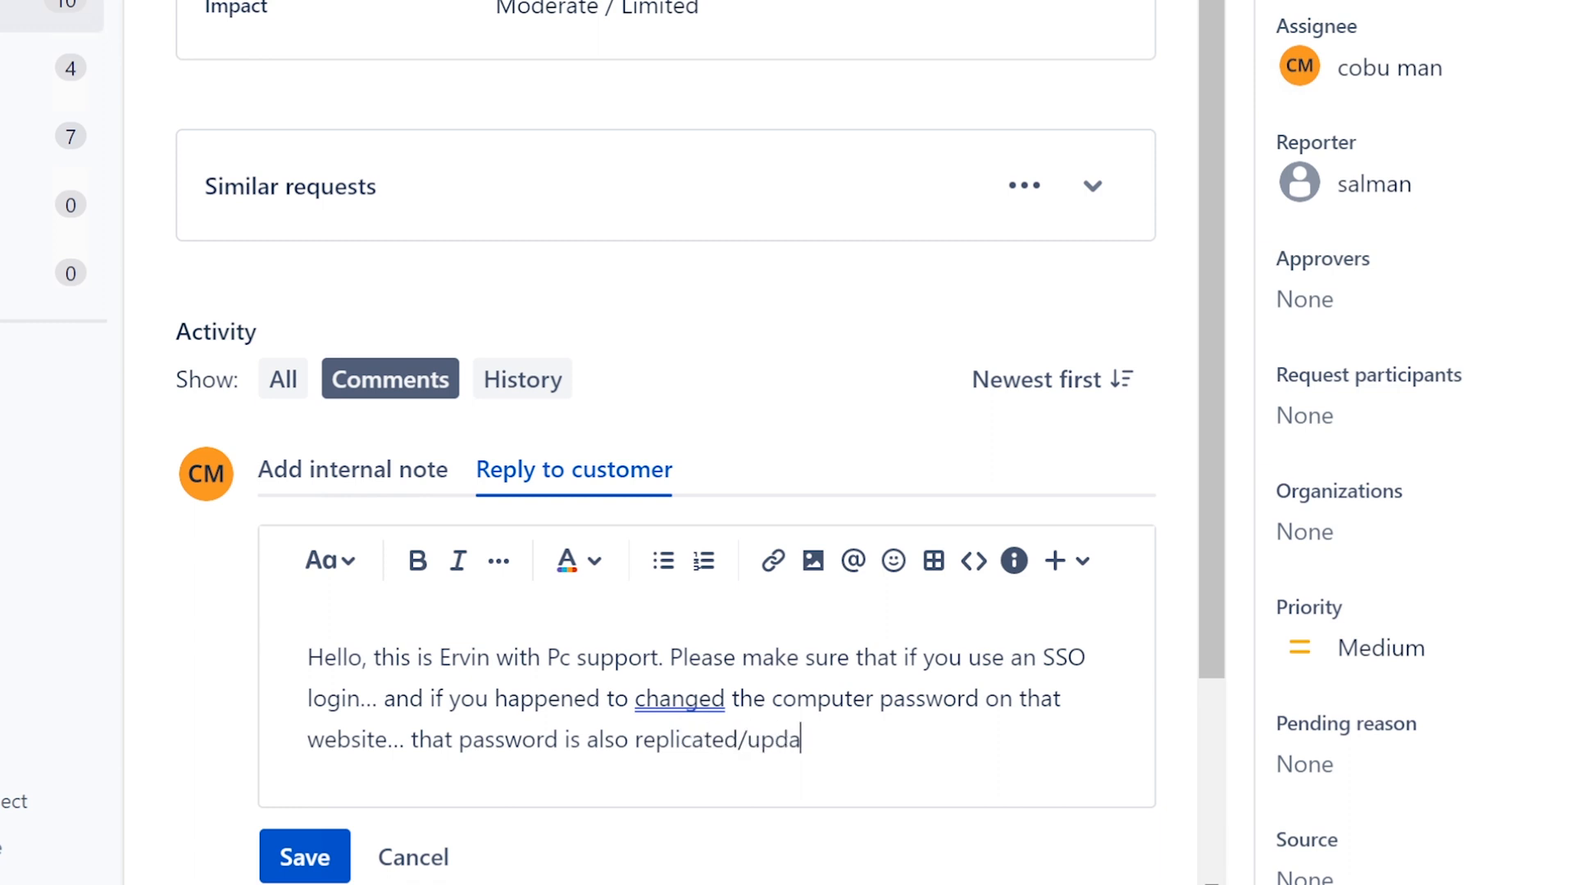
pyautogui.write('ted at local lever')
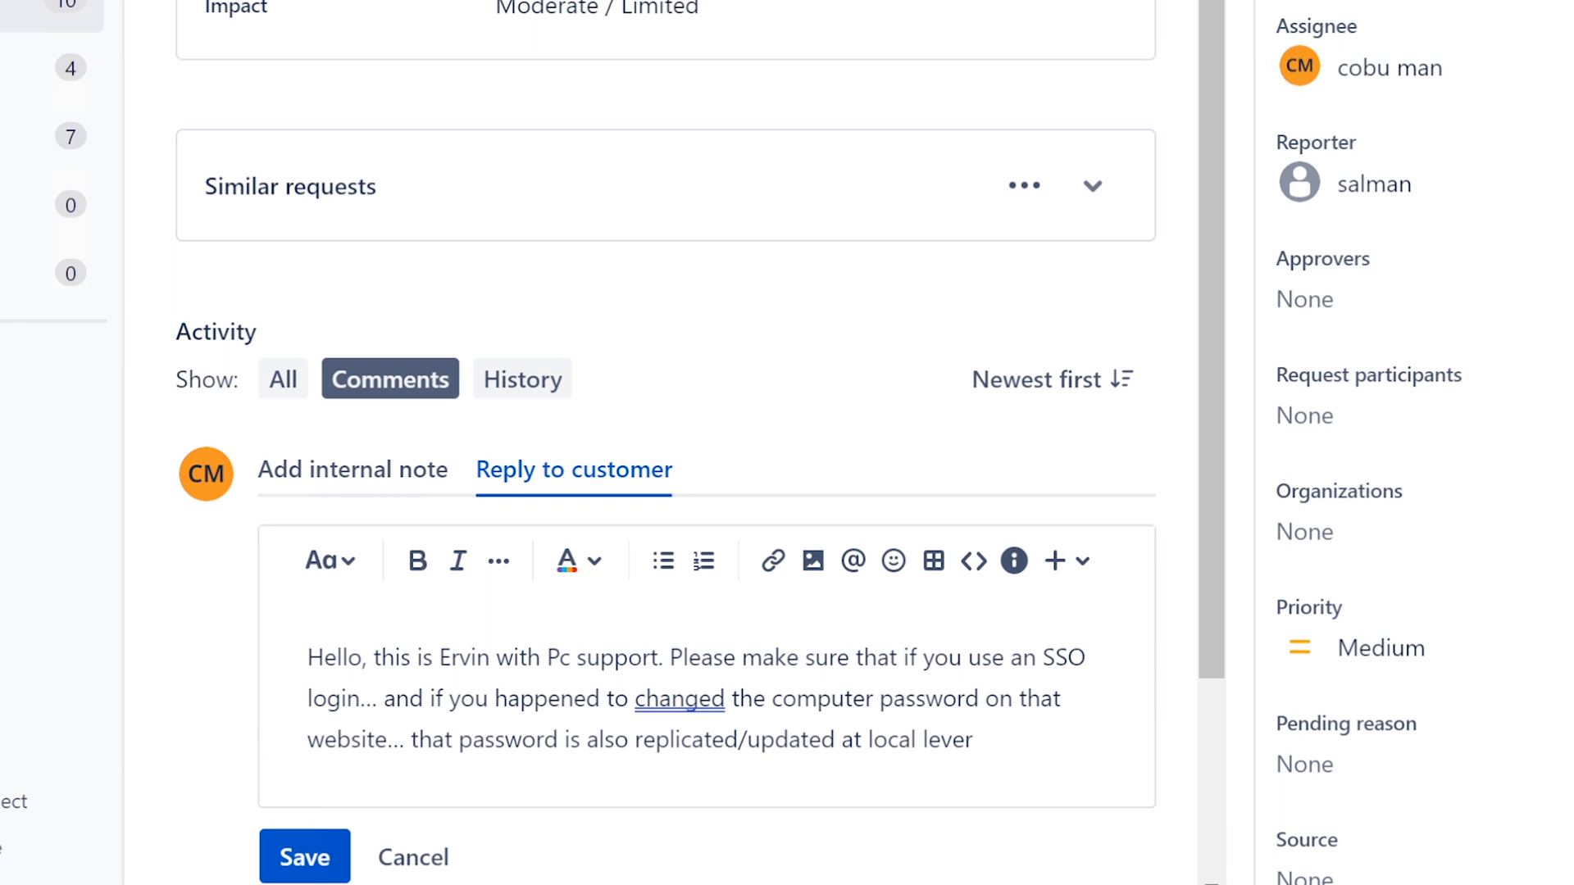
pyautogui.press('BackSpace')
pyautogui.write('l (computer).')
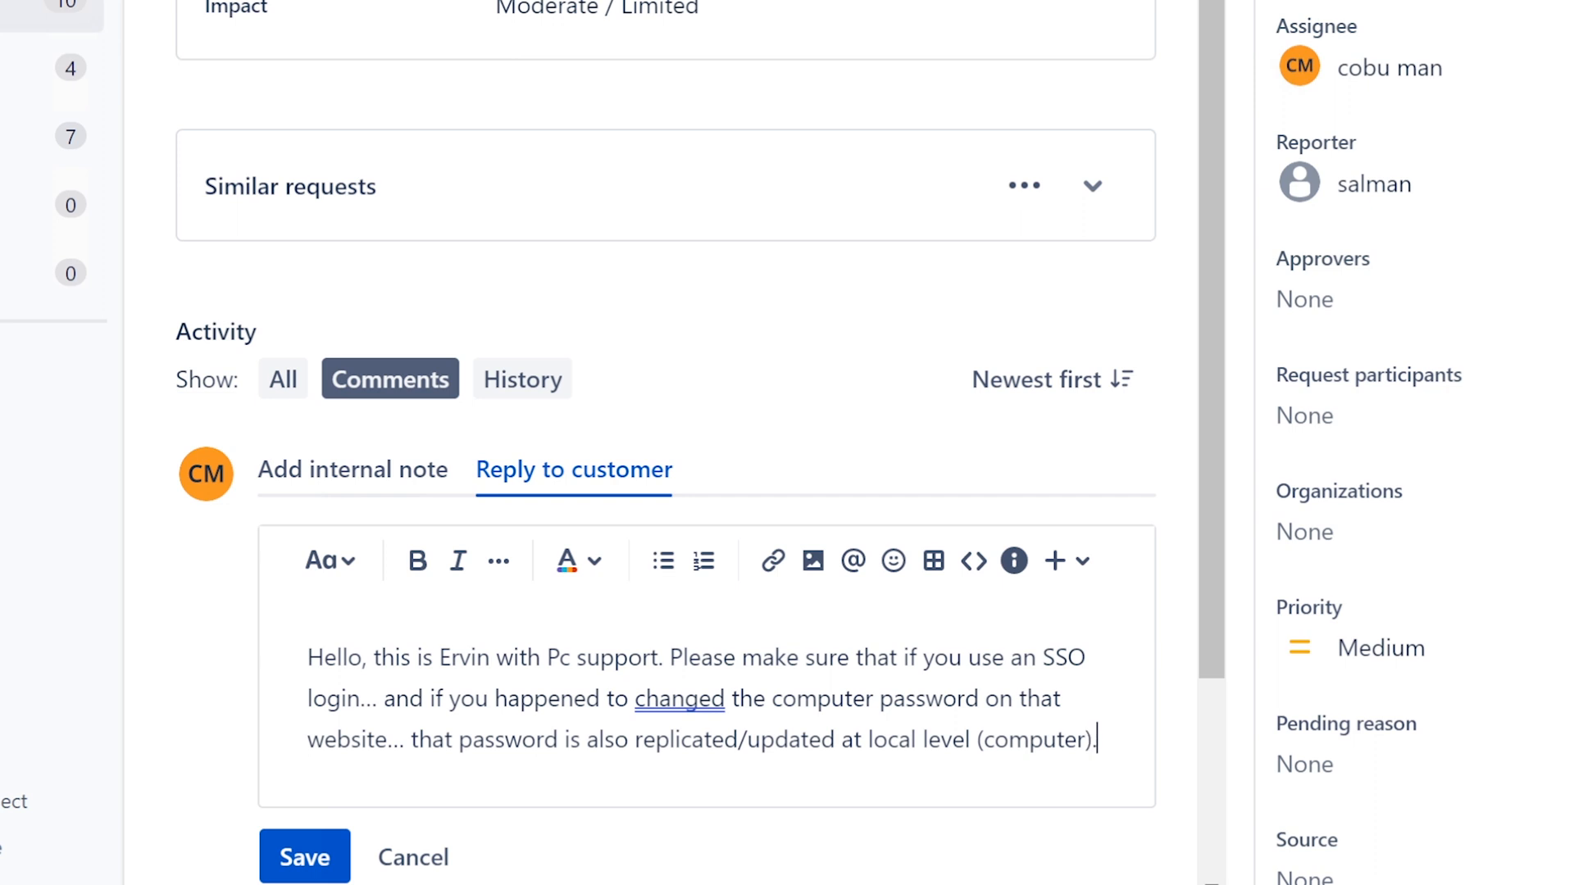
pyautogui.press('Return')
pyautogui.write('YOu can')
pyautogui.press('BackSpace')
pyautogui.press('BackSpace')
pyautogui.press('BackSpace')
pyautogui.press('BackSpace')
pyautogui.press('BackSpace')
pyautogui.press('BackSpace')
pyautogui.write('ou')
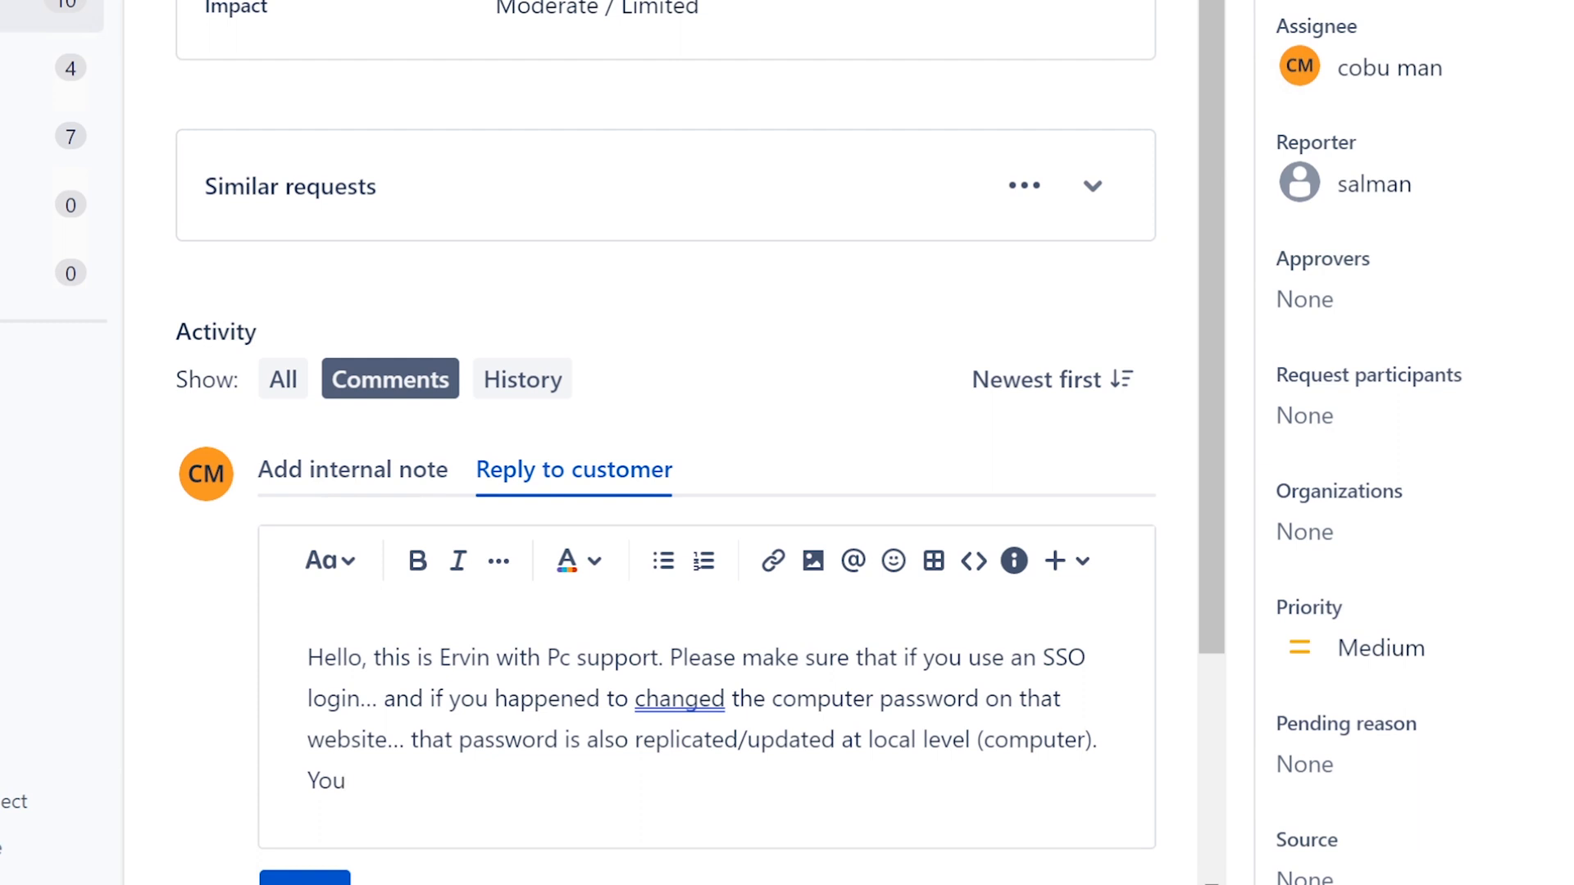
pyautogui.press('BackSpace')
pyautogui.press('BackSpace')
pyautogui.press('BackSpace')
pyautogui.press('BackSpace')
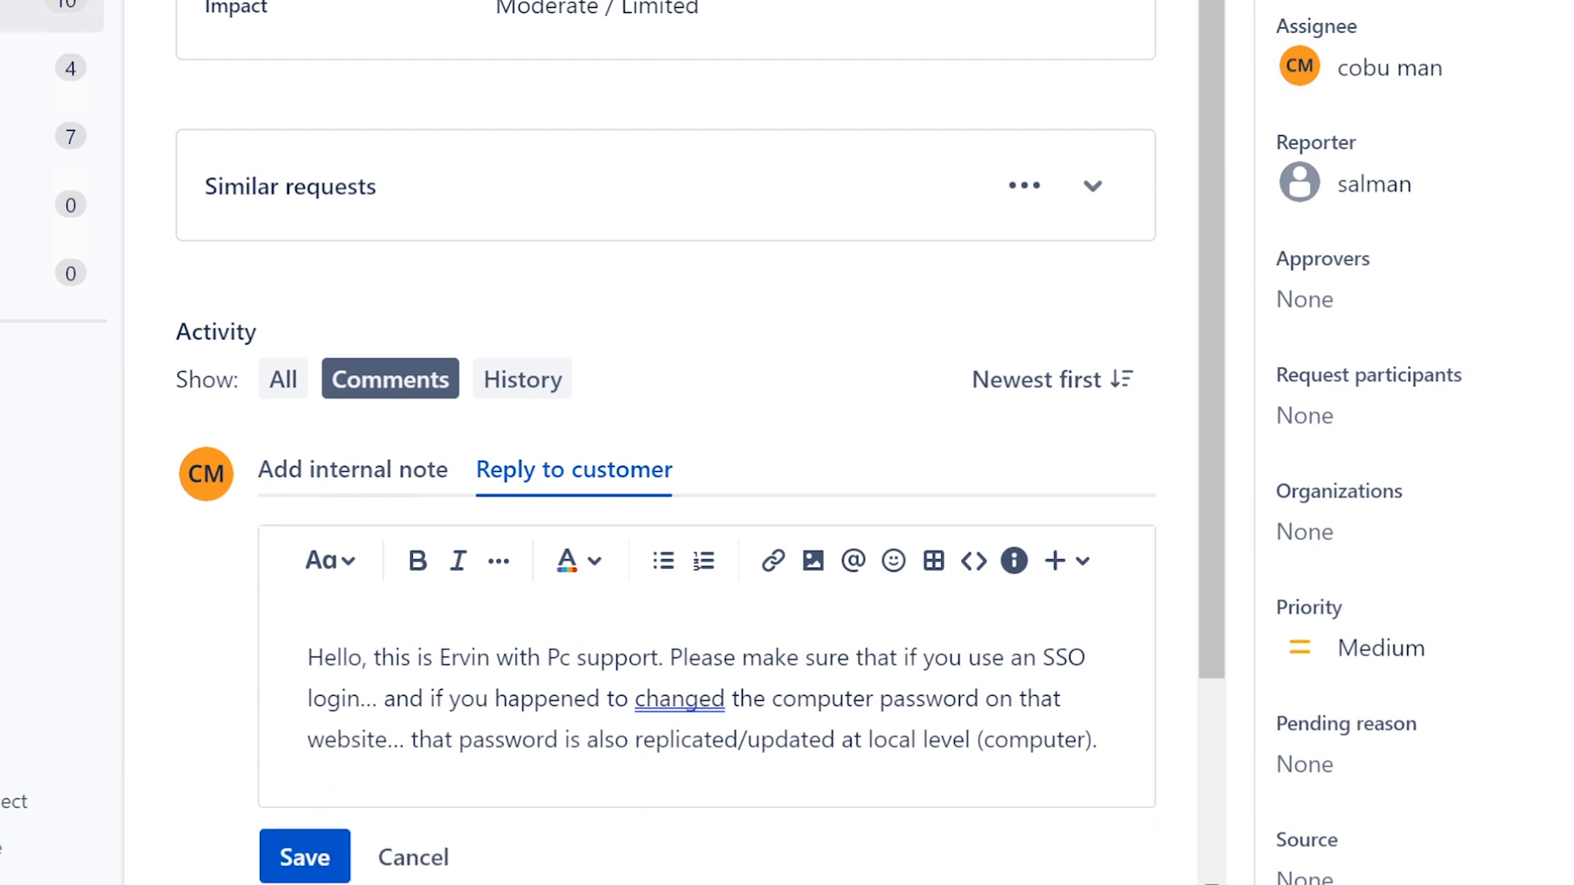
# Add "Please watch my video on this (number 26) on Sunday." to the reply and sign off with the agent's first name
pyautogui.press('Return')
pyautogui.write('Please wat')
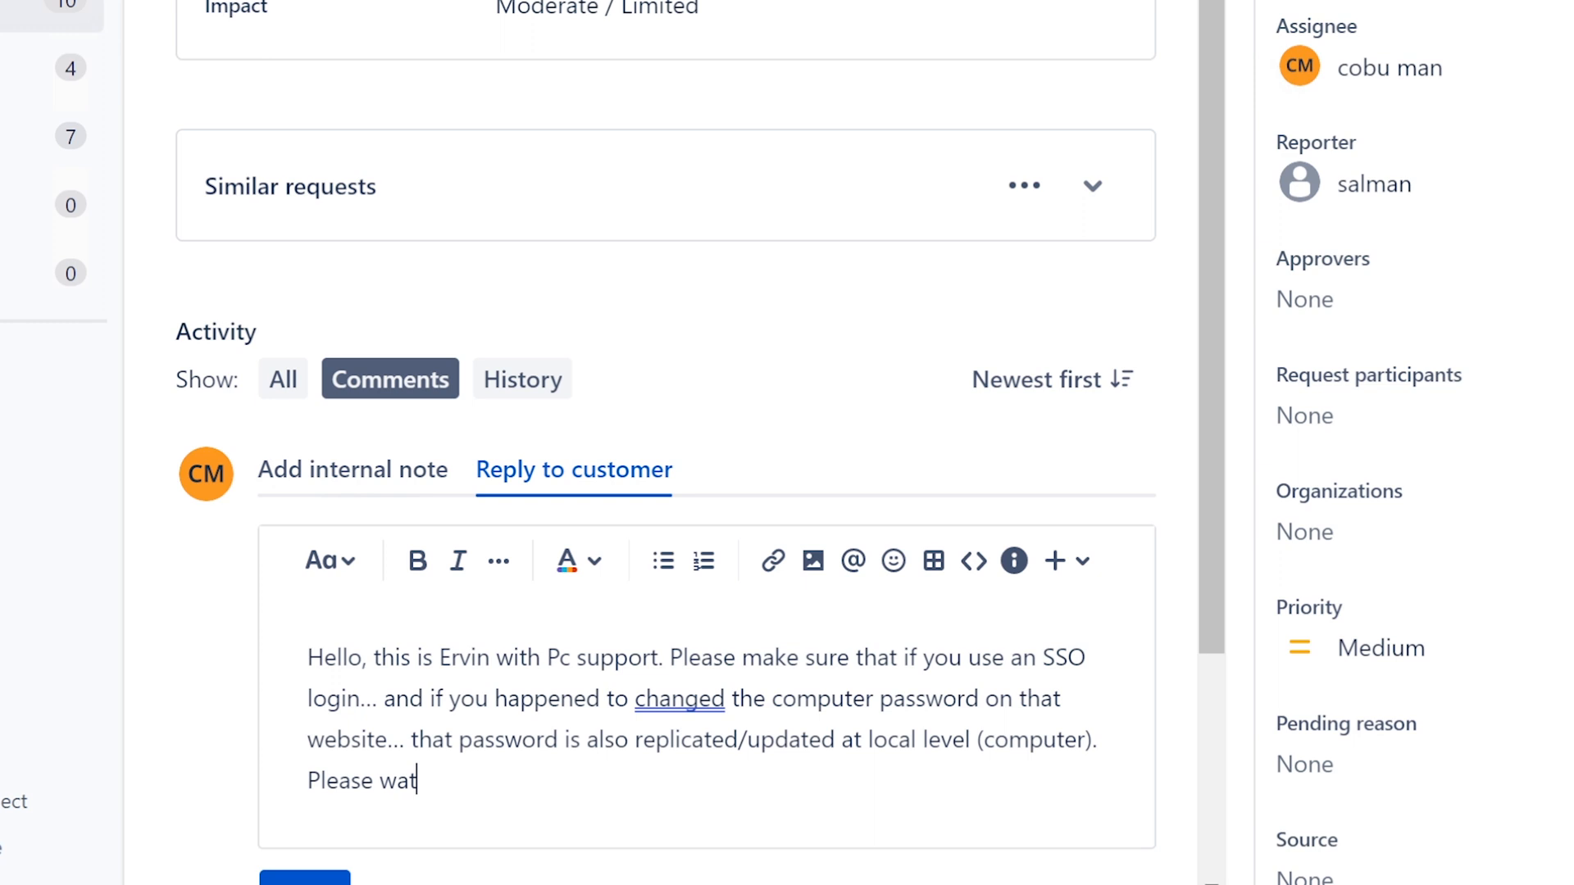
pyautogui.write('ch my video ')
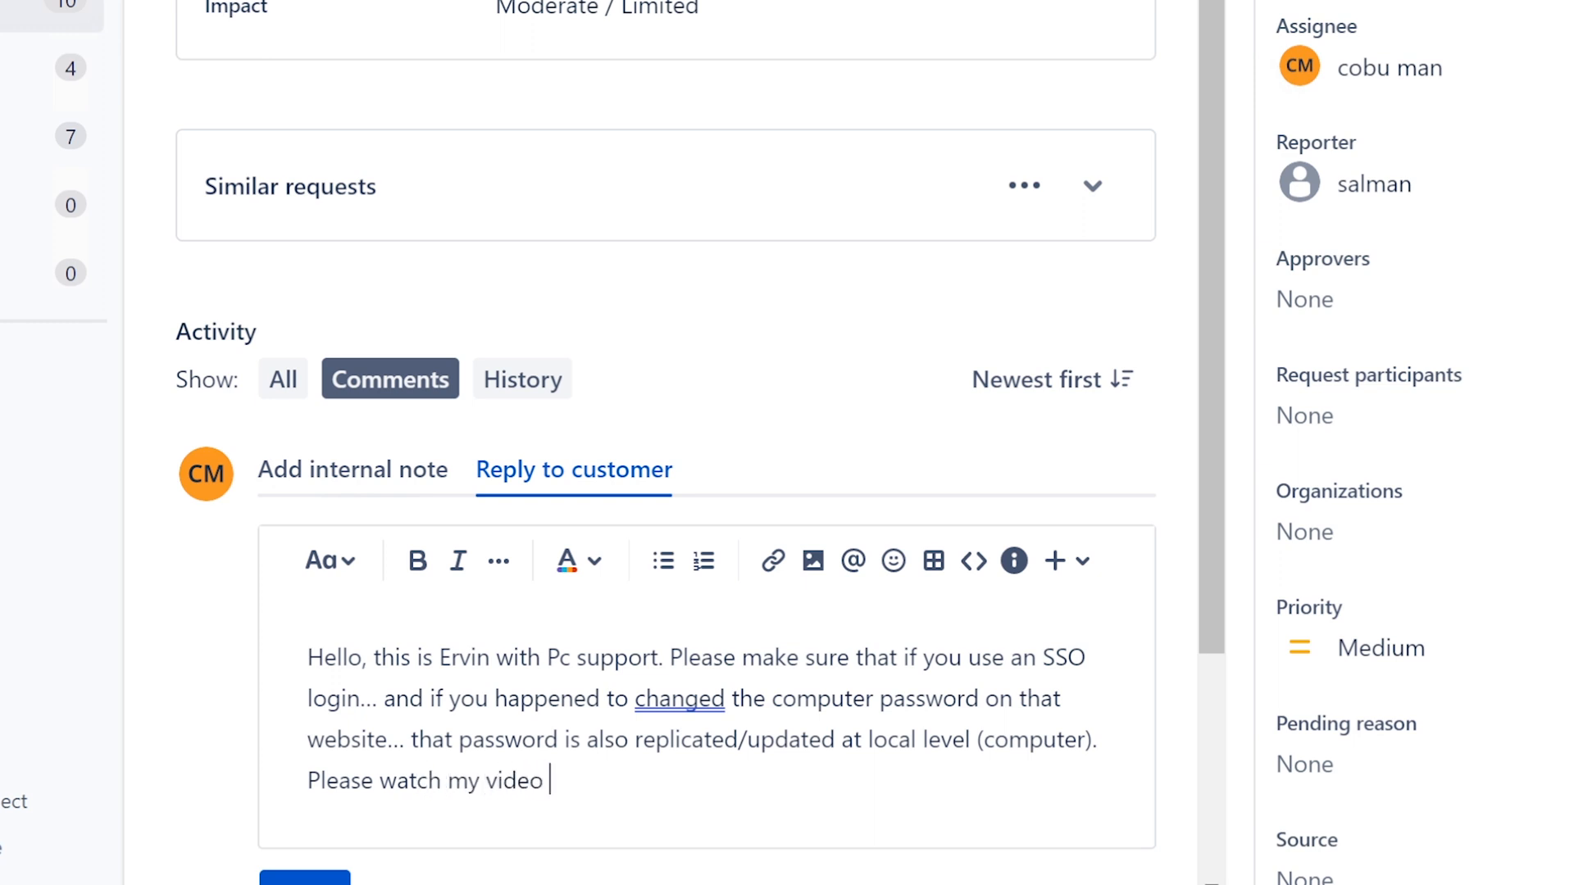
pyautogui.write('on this (num')
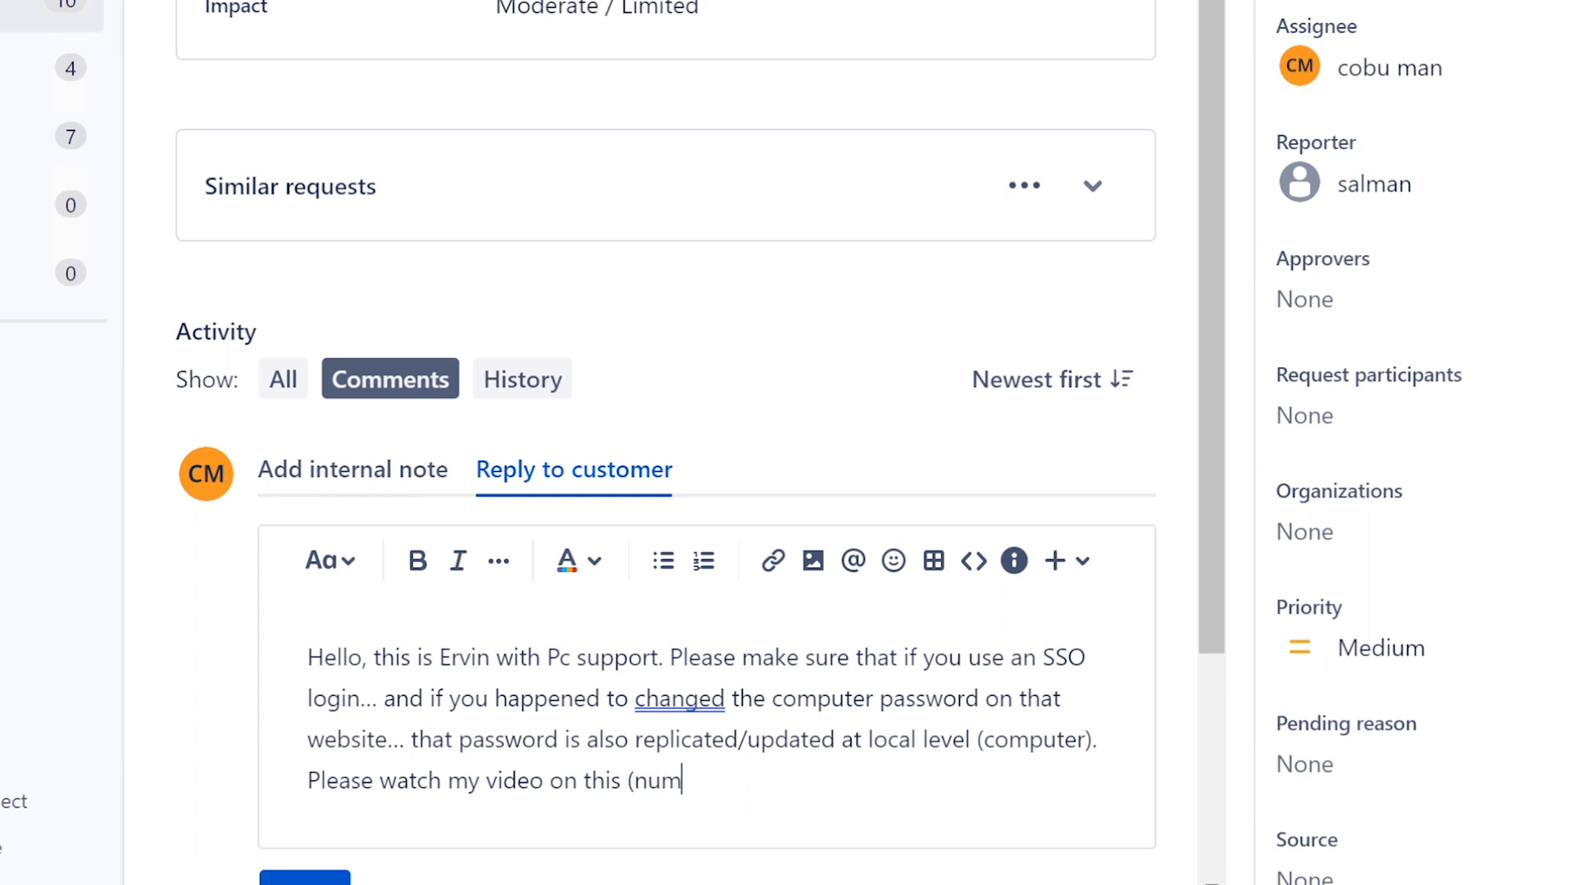
pyautogui.write('ber 26). Ervin')
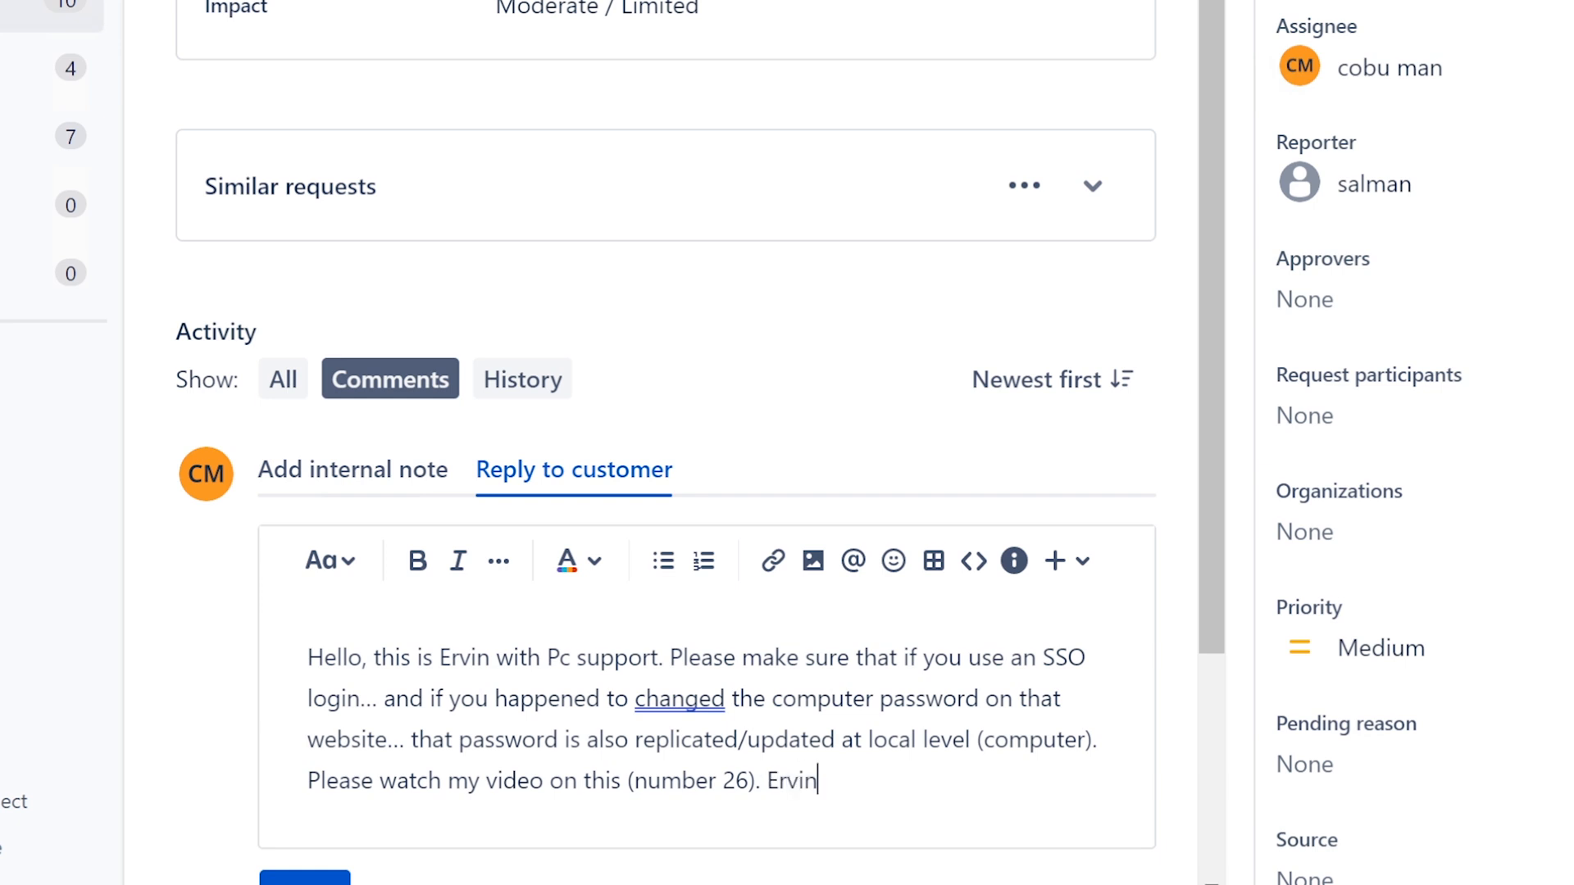
pyautogui.click(755, 781)
pyautogui.write('on Sunday')
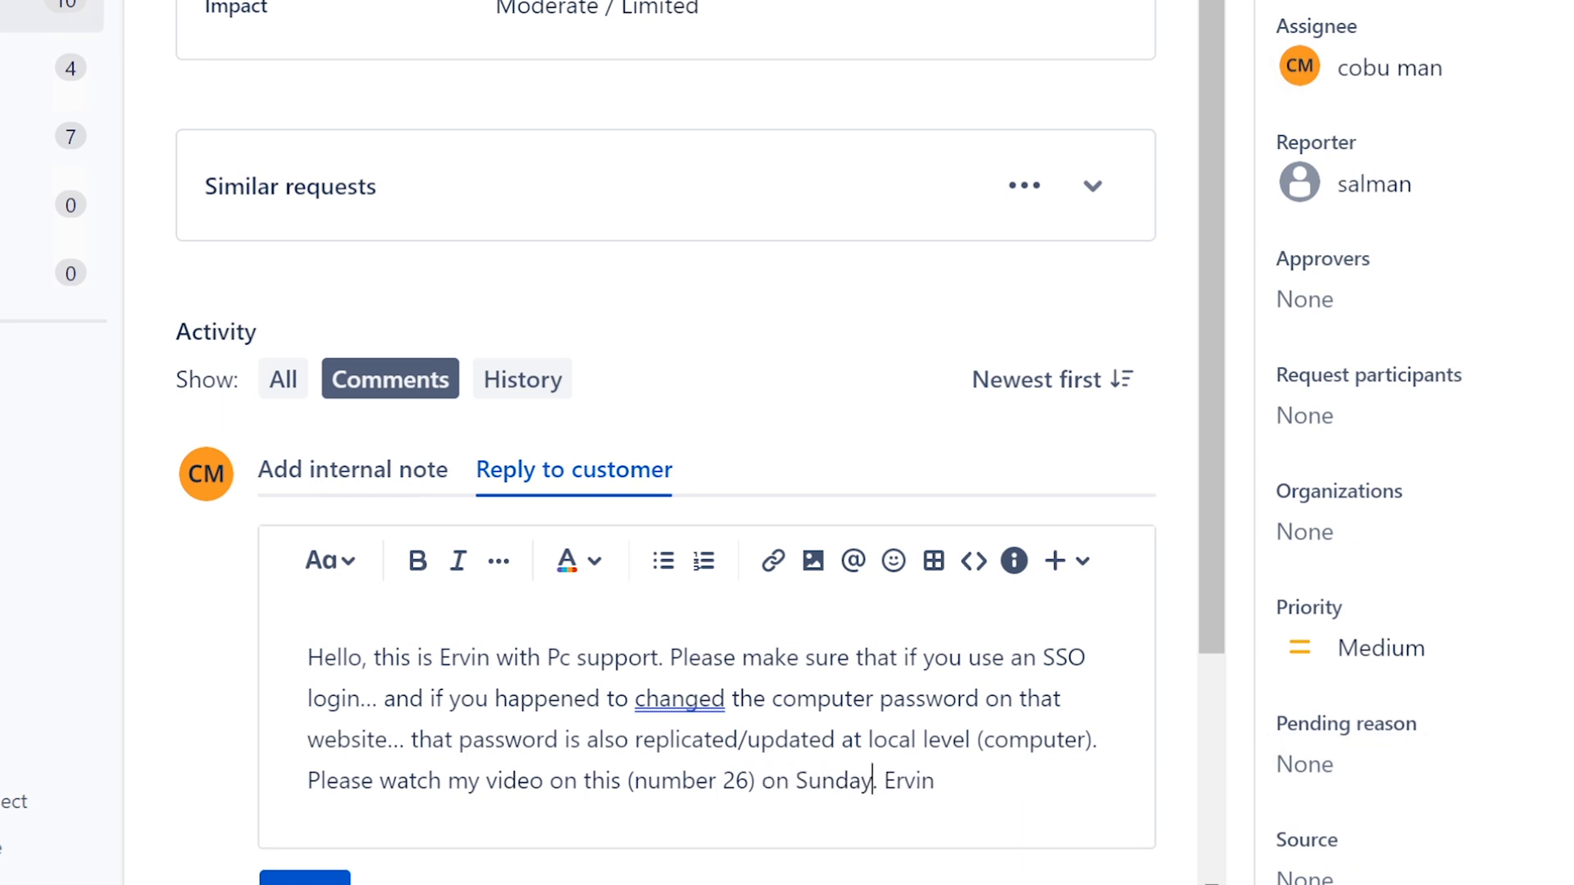
# Correct "changed" to "change" in the phrase about the computer password in the reply
pyautogui.moveTo(308, 657); pyautogui.dragTo(556, 740)
pyautogui.click(495, 699)
pyautogui.moveTo(378, 699); pyautogui.dragTo(752, 698)
pyautogui.click(710, 698)
pyautogui.press('Delete')
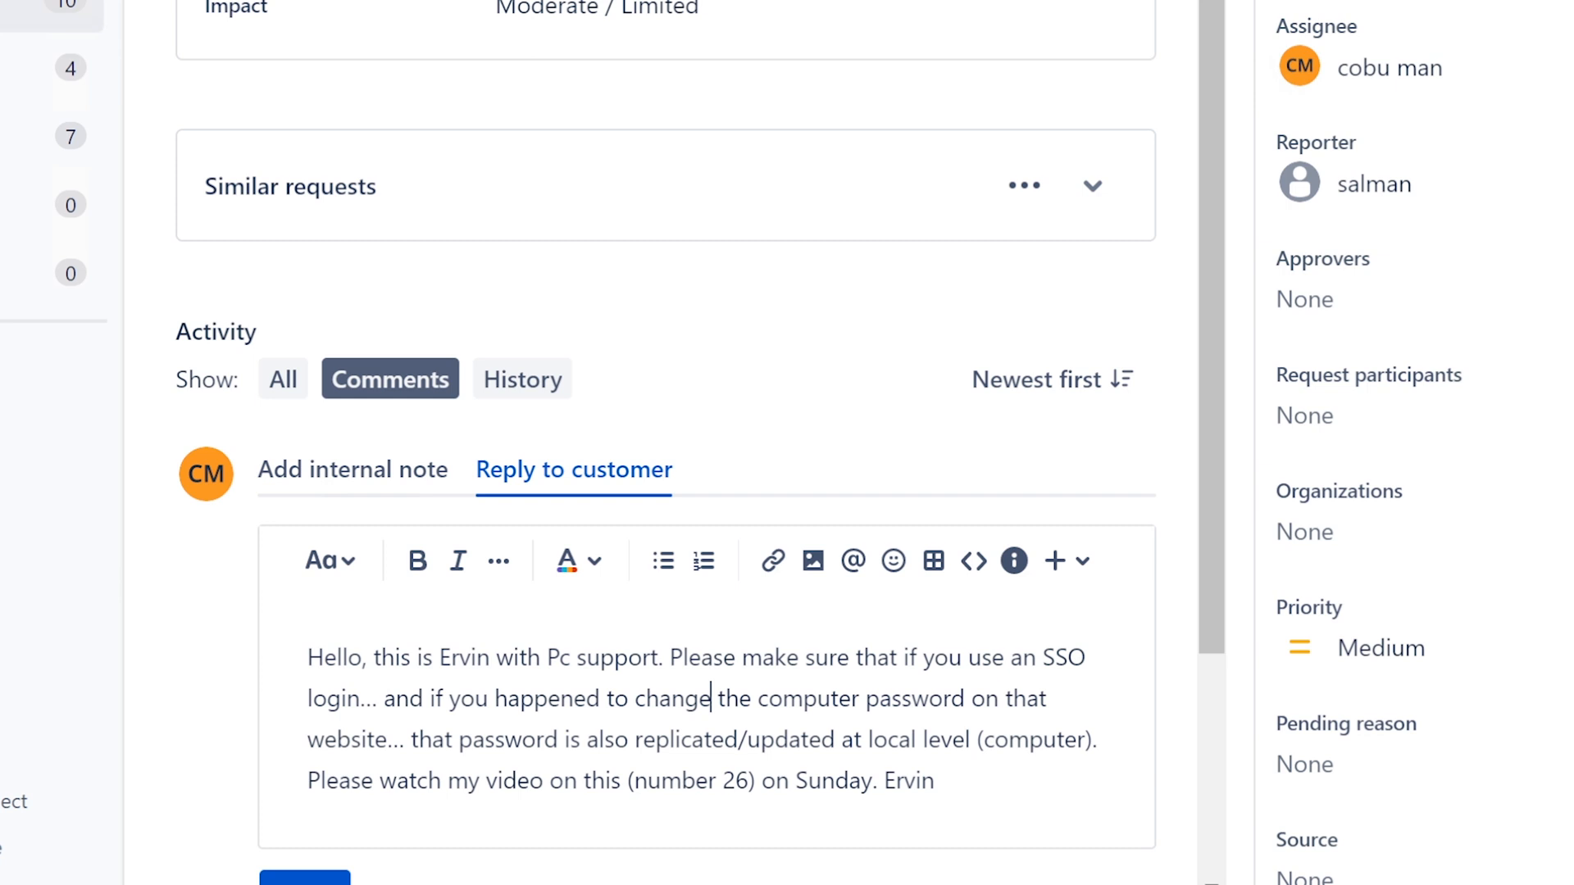
# Proofread the rest of the reply and save it to the ticket as a reply to the customer
pyautogui.moveTo(630, 698); pyautogui.dragTo(404, 739)
pyautogui.click(416, 740)
pyautogui.moveTo(410, 739); pyautogui.dragTo(1108, 752)
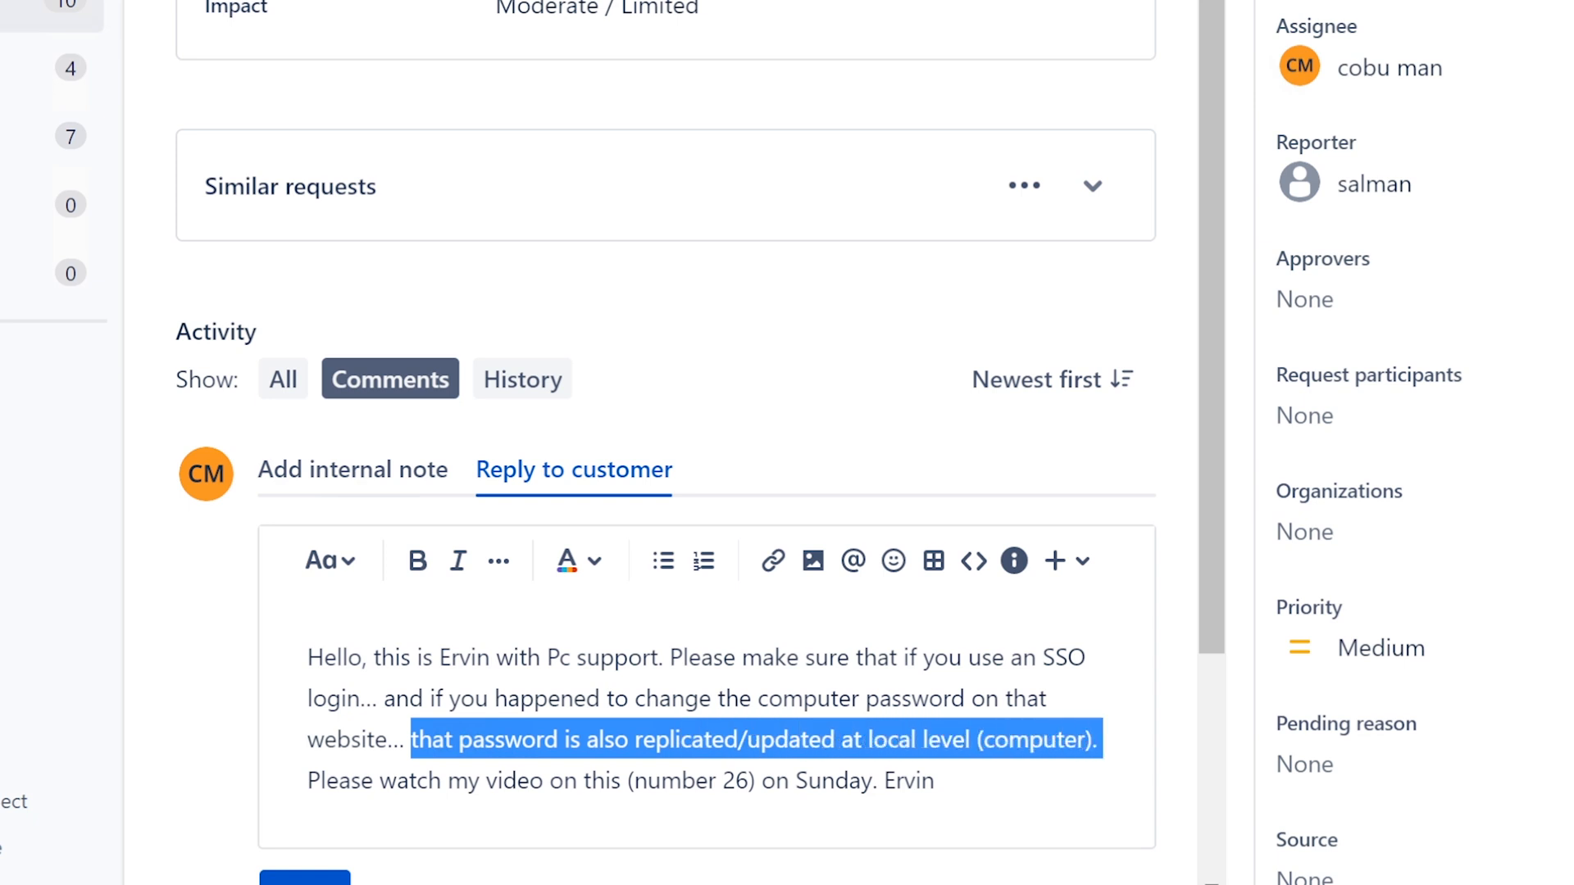
pyautogui.click(935, 780)
pyautogui.moveTo(1207, 580); pyautogui.dragTo(1190, 679)
pyautogui.click(309, 779)
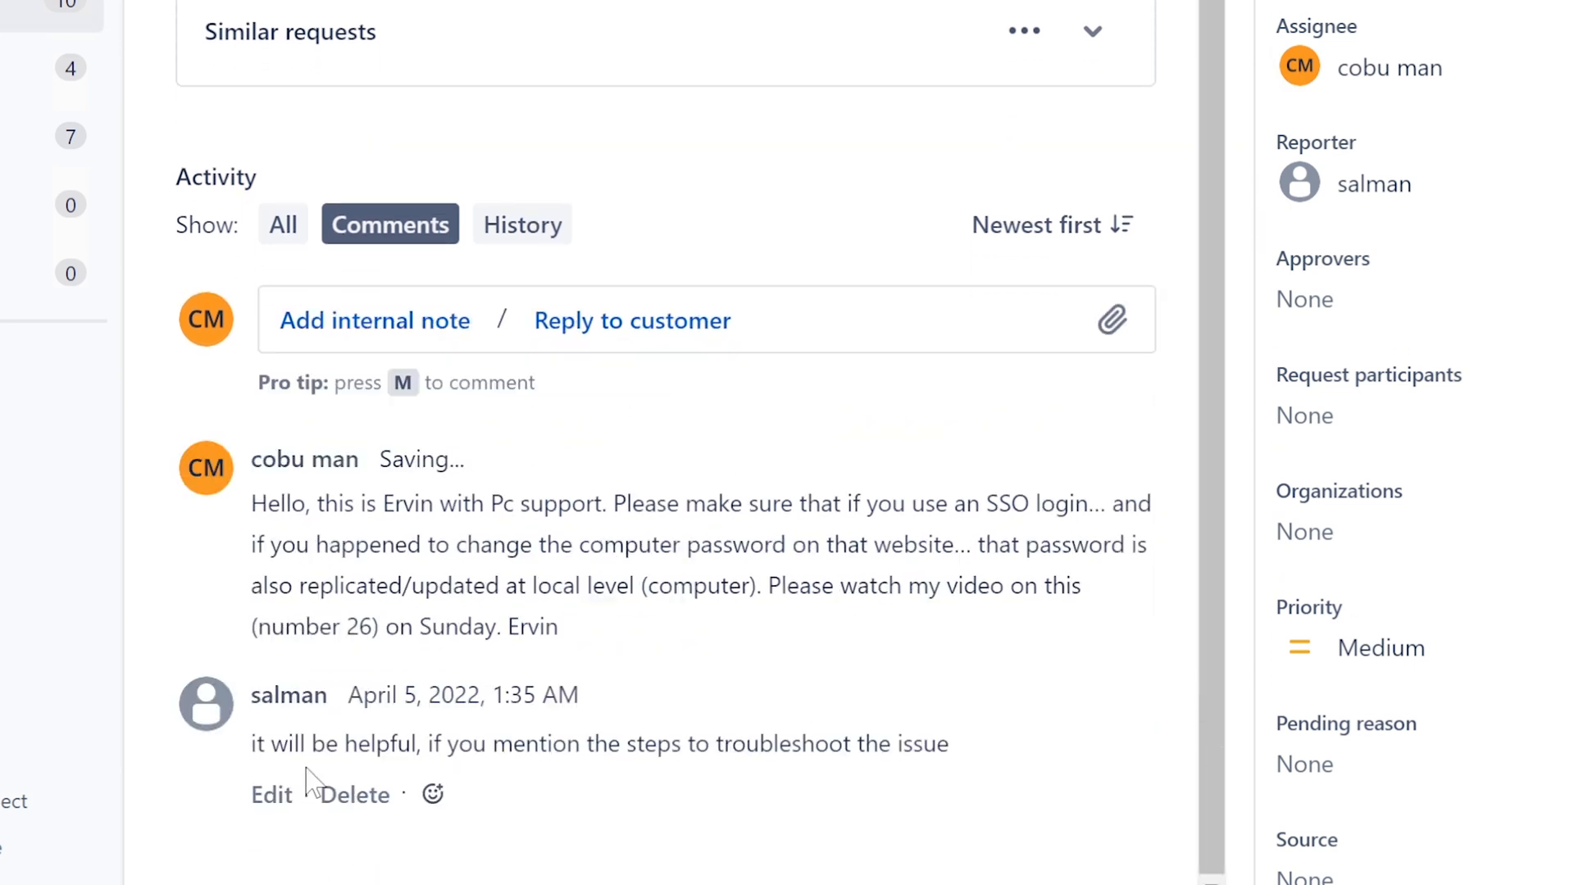